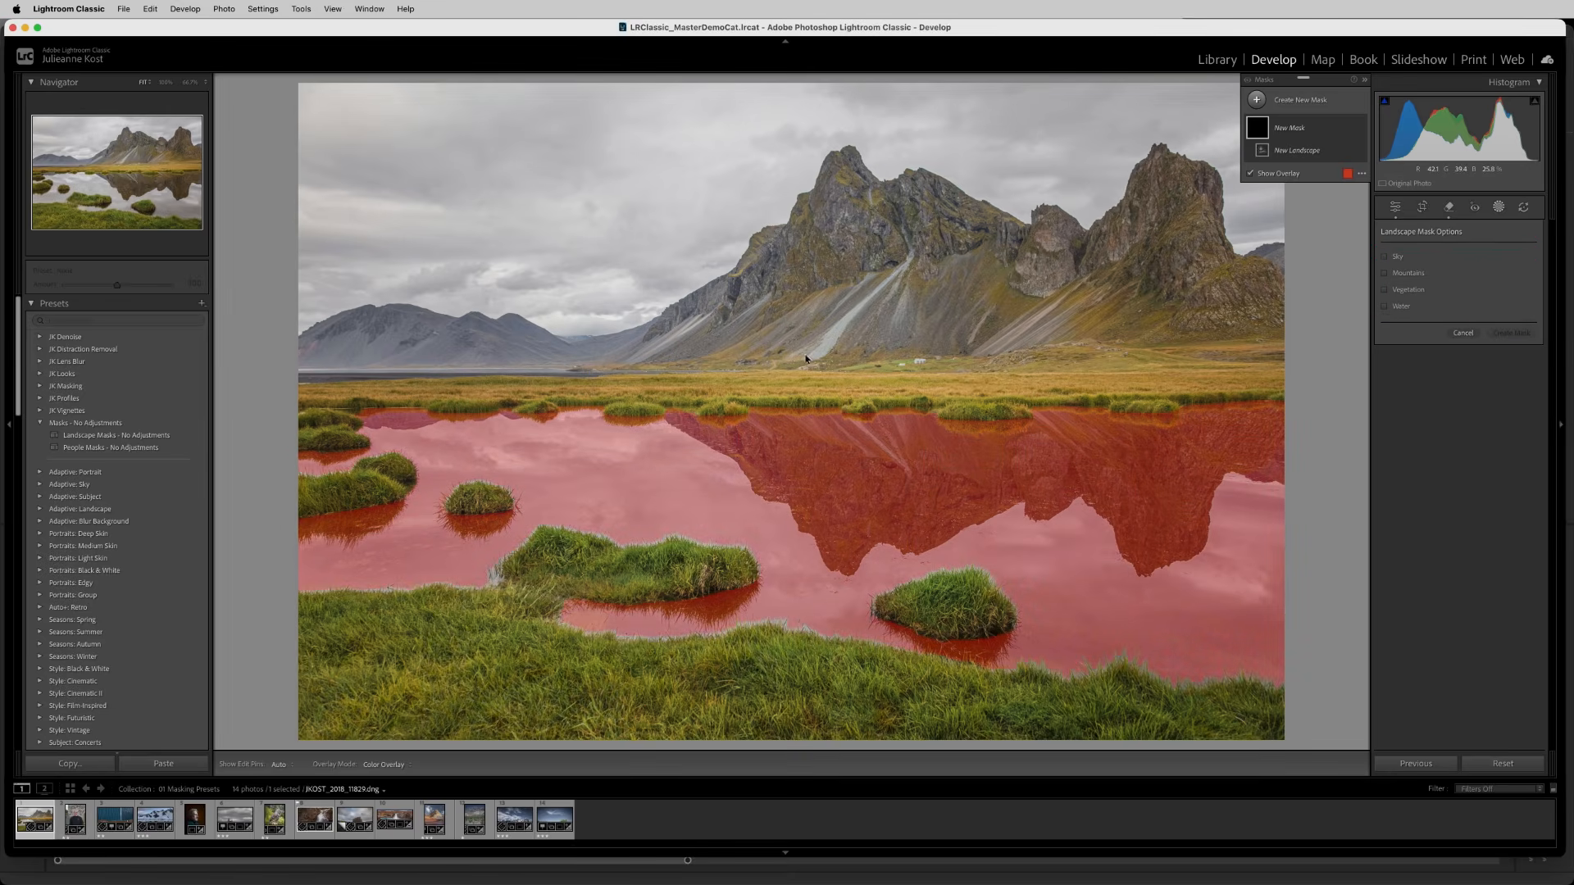
Apply the Landscape Masks - No Adjustments preset, then adjust the Sky mask with cooler Temp, Dehaze 27 and Noise reduction 73
click(167, 439)
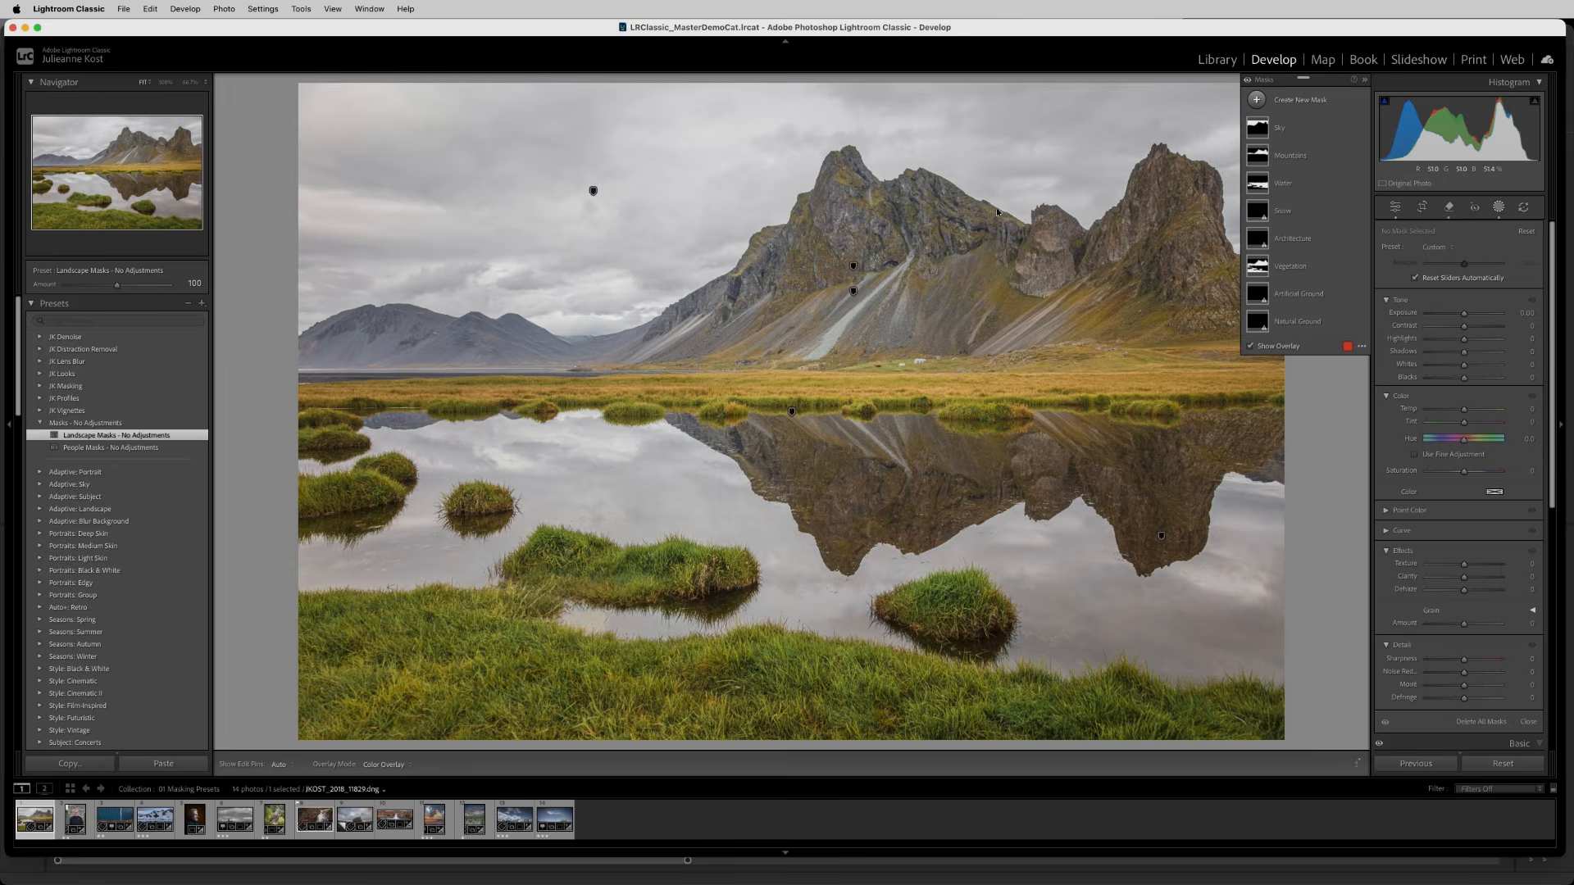
click(1305, 127)
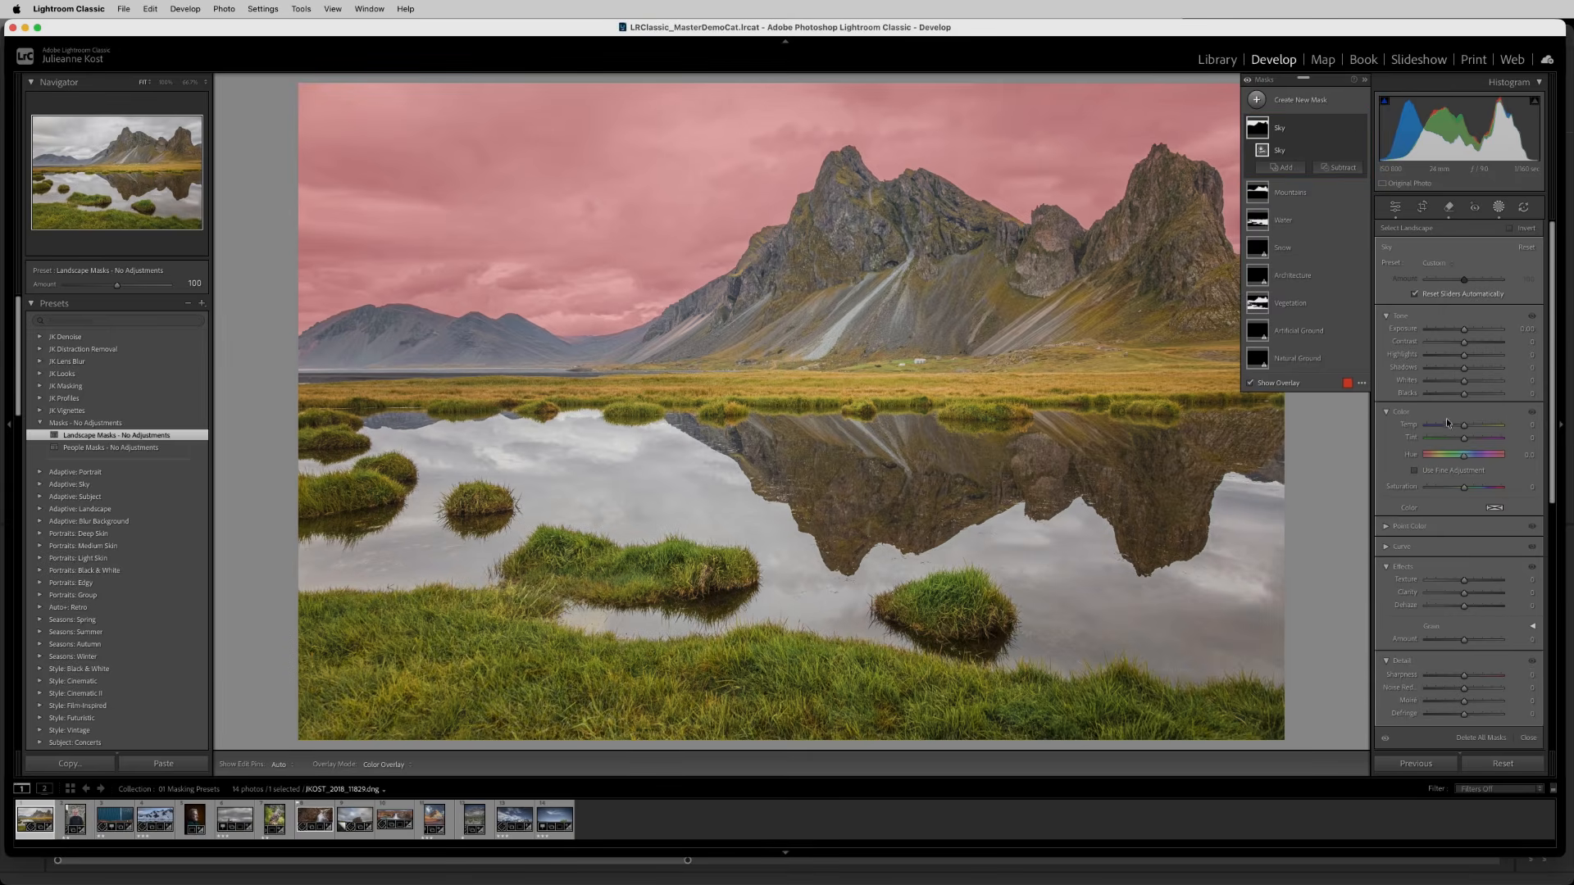
drag(1463, 426, 1459, 426)
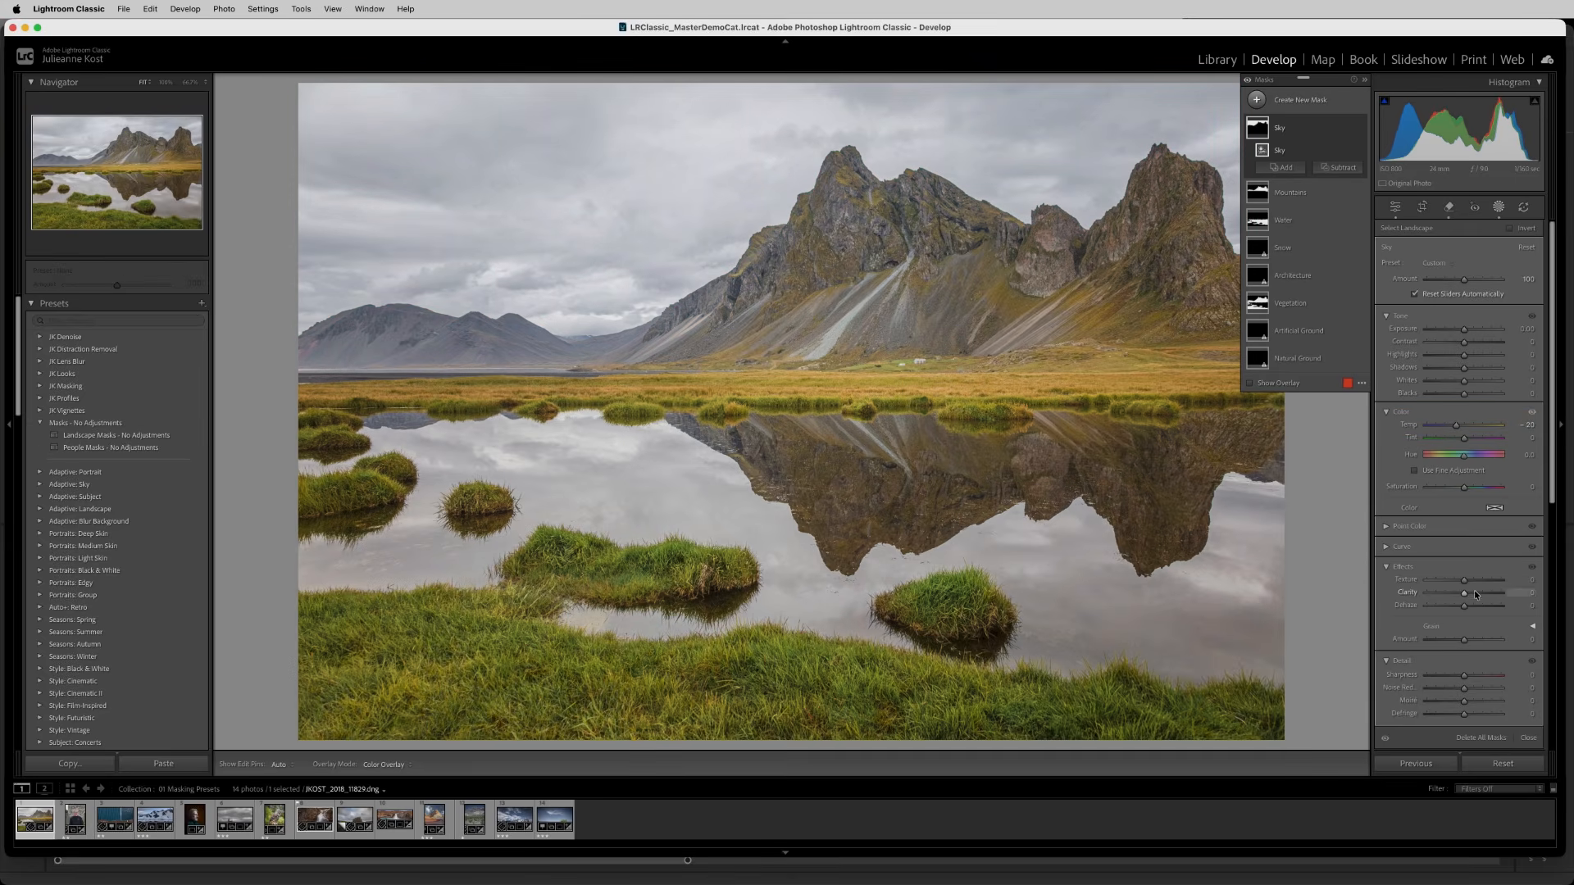
drag(1464, 611, 1474, 610)
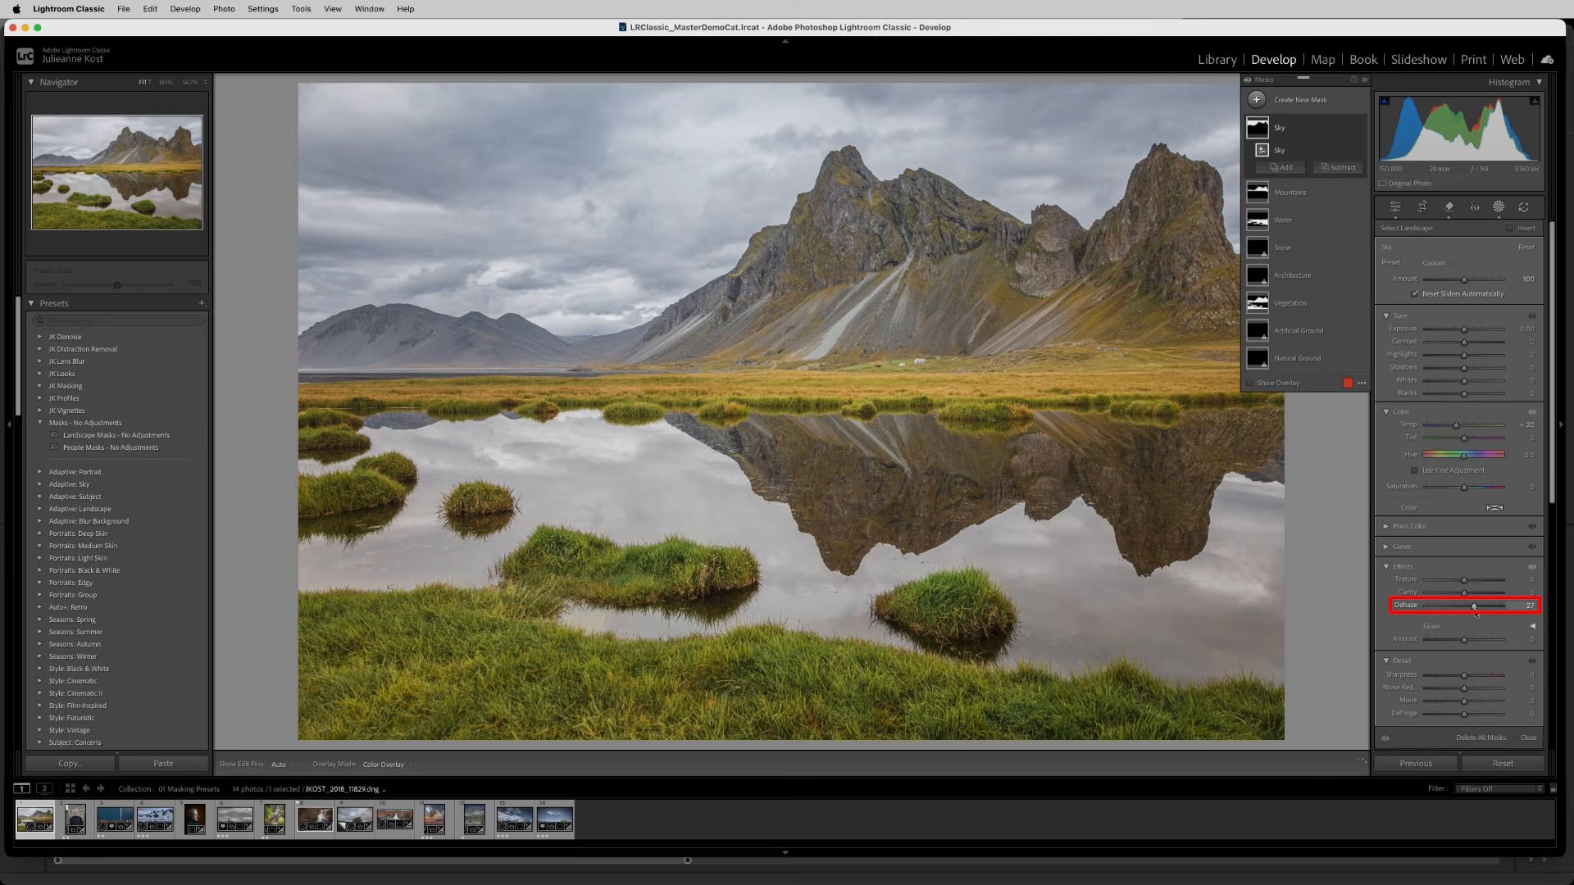
drag(1464, 687, 1494, 691)
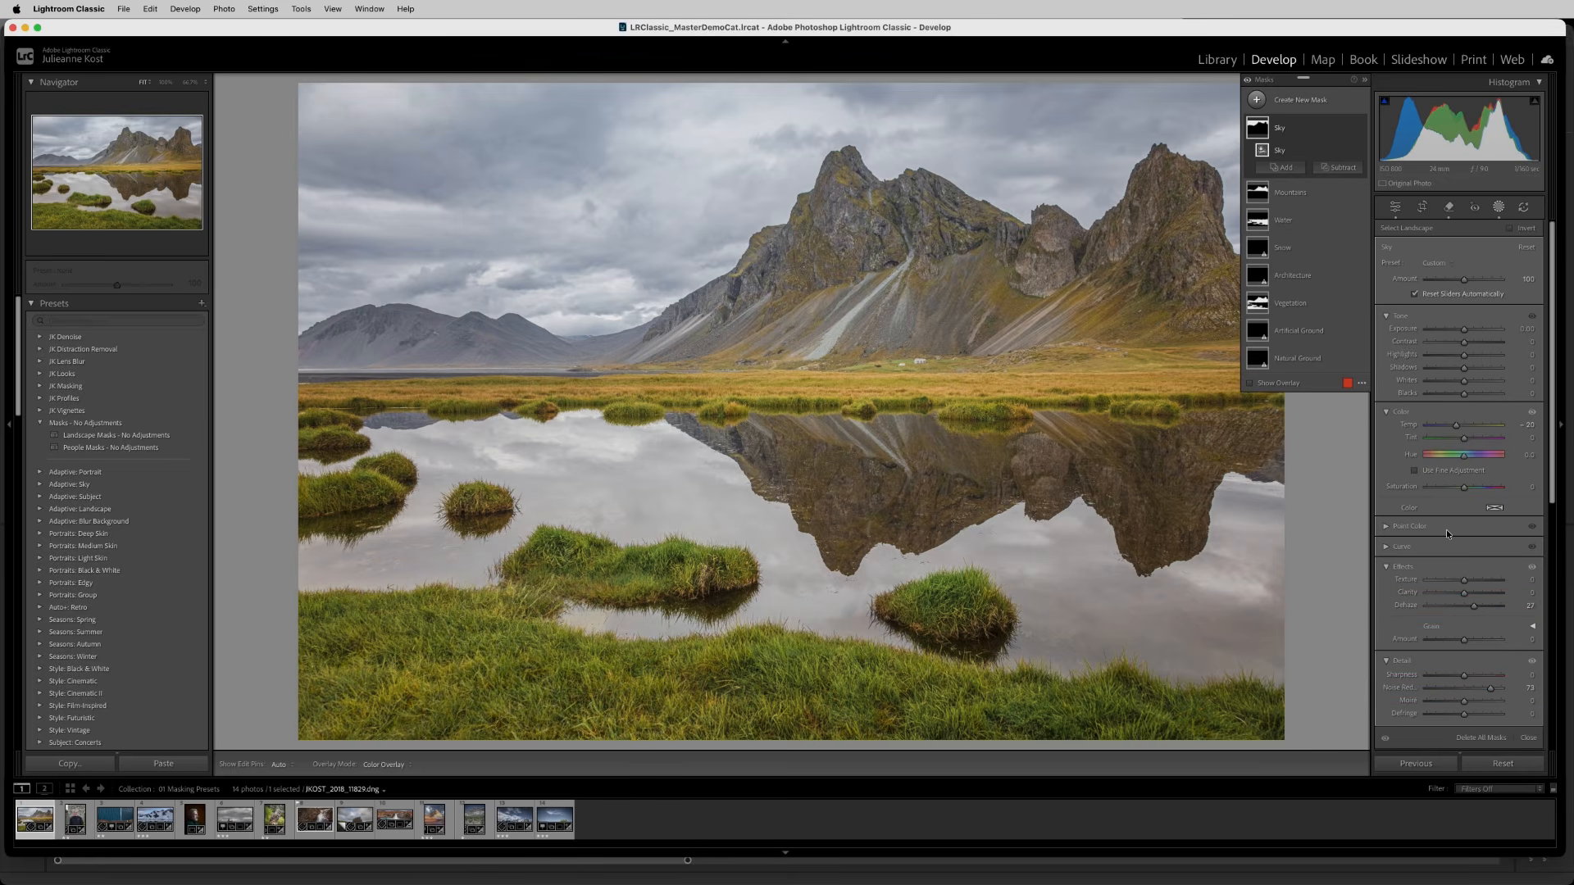
Increase the contrast and warm the color temperature of the Mountains mask
click(1291, 196)
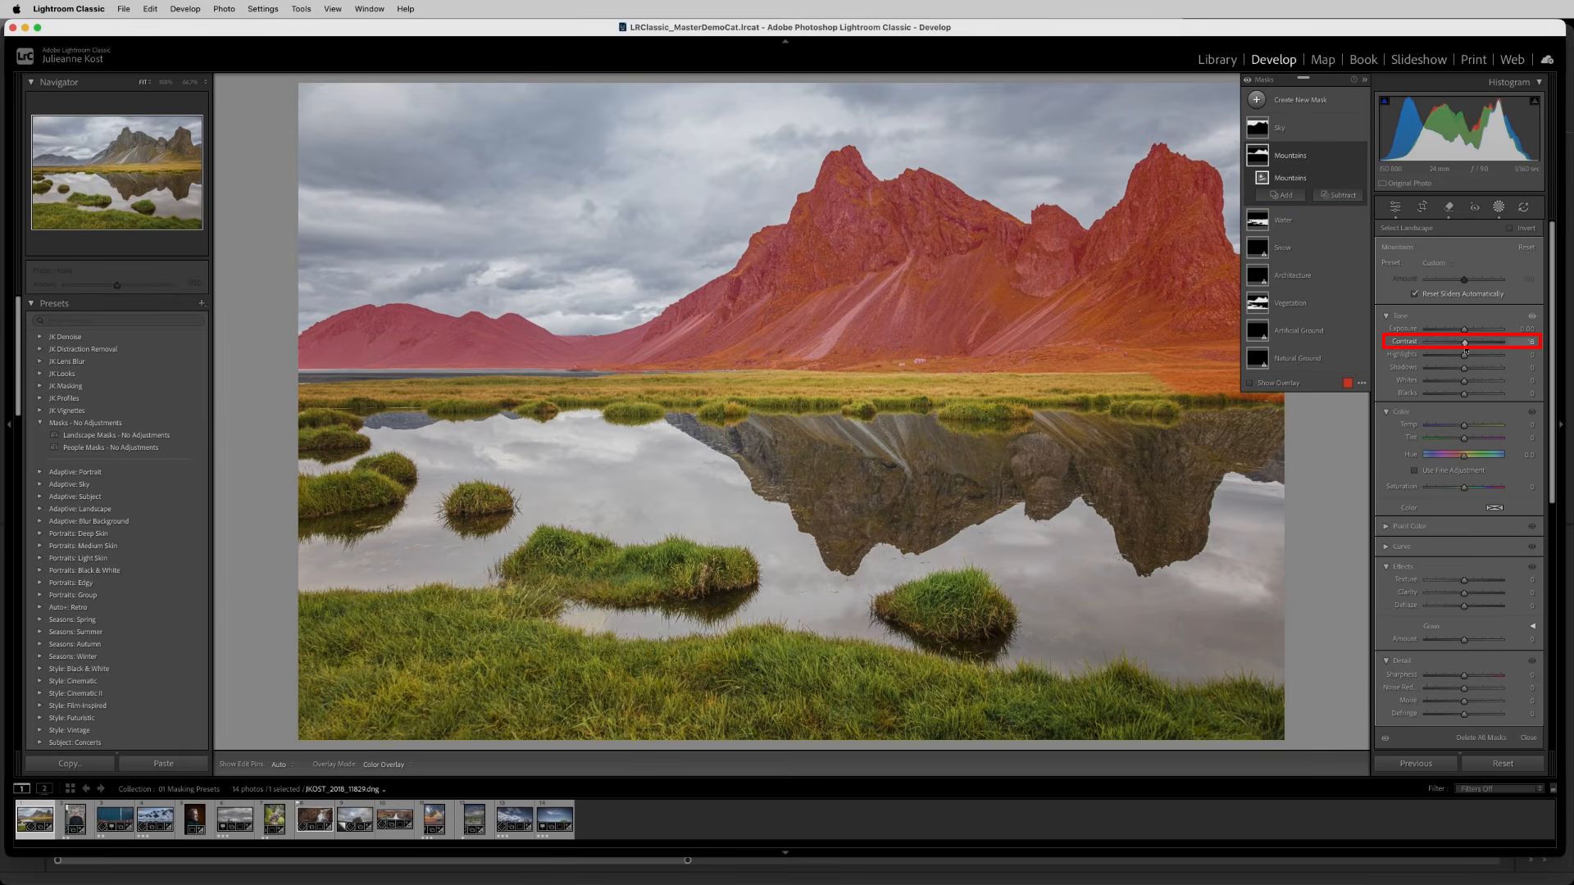
drag(1464, 342, 1483, 343)
drag(1465, 424, 1477, 428)
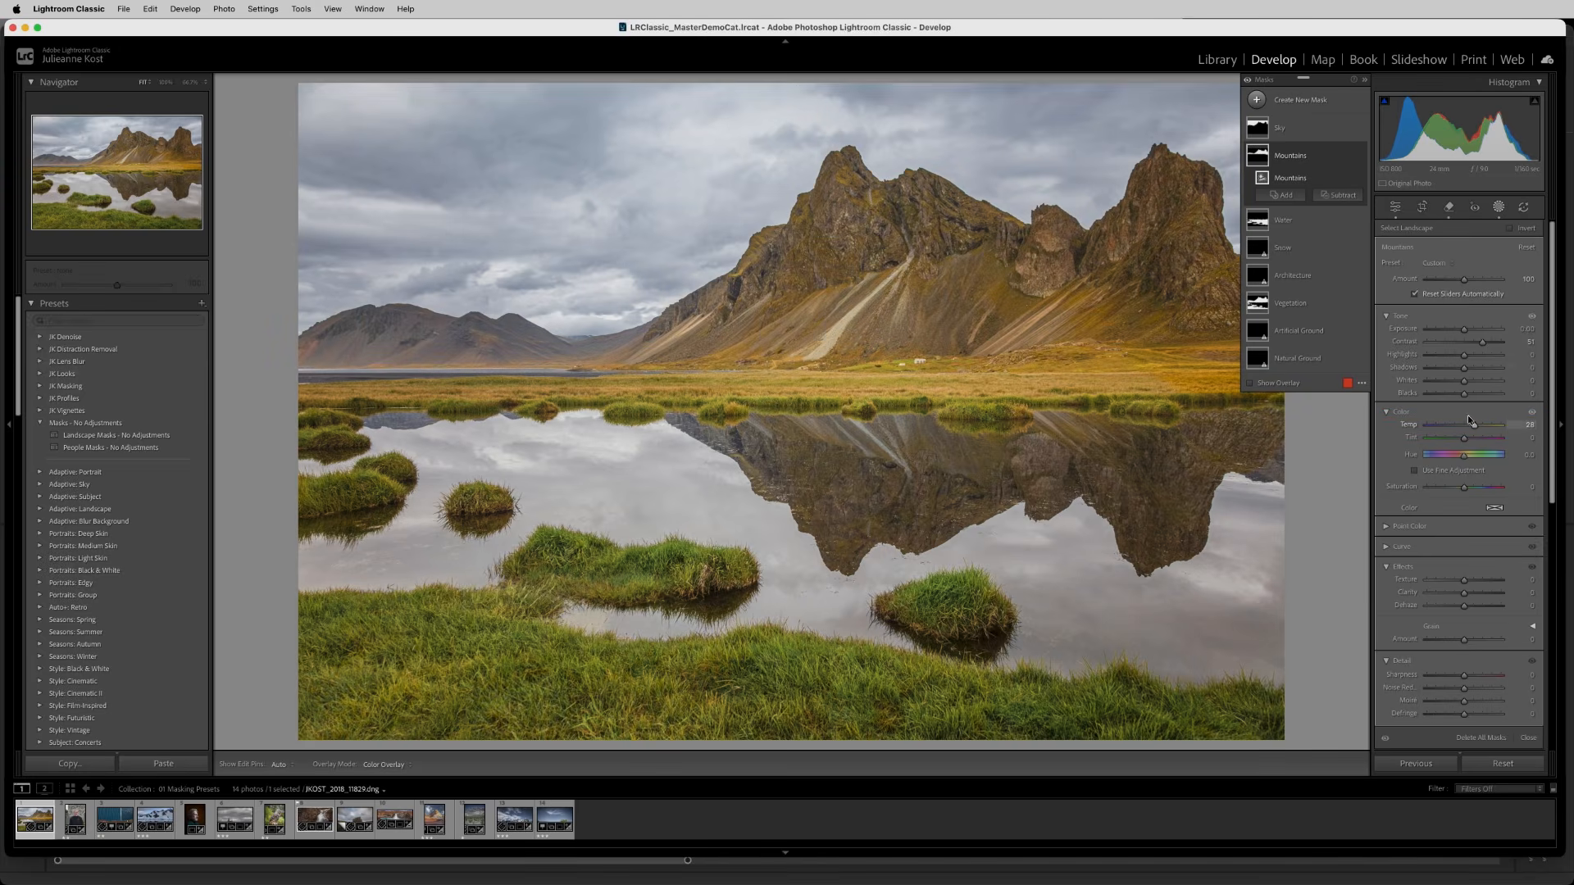
Cool the color temperature of the Water mask and shift the Vegetation mask's tint toward green
click(1308, 218)
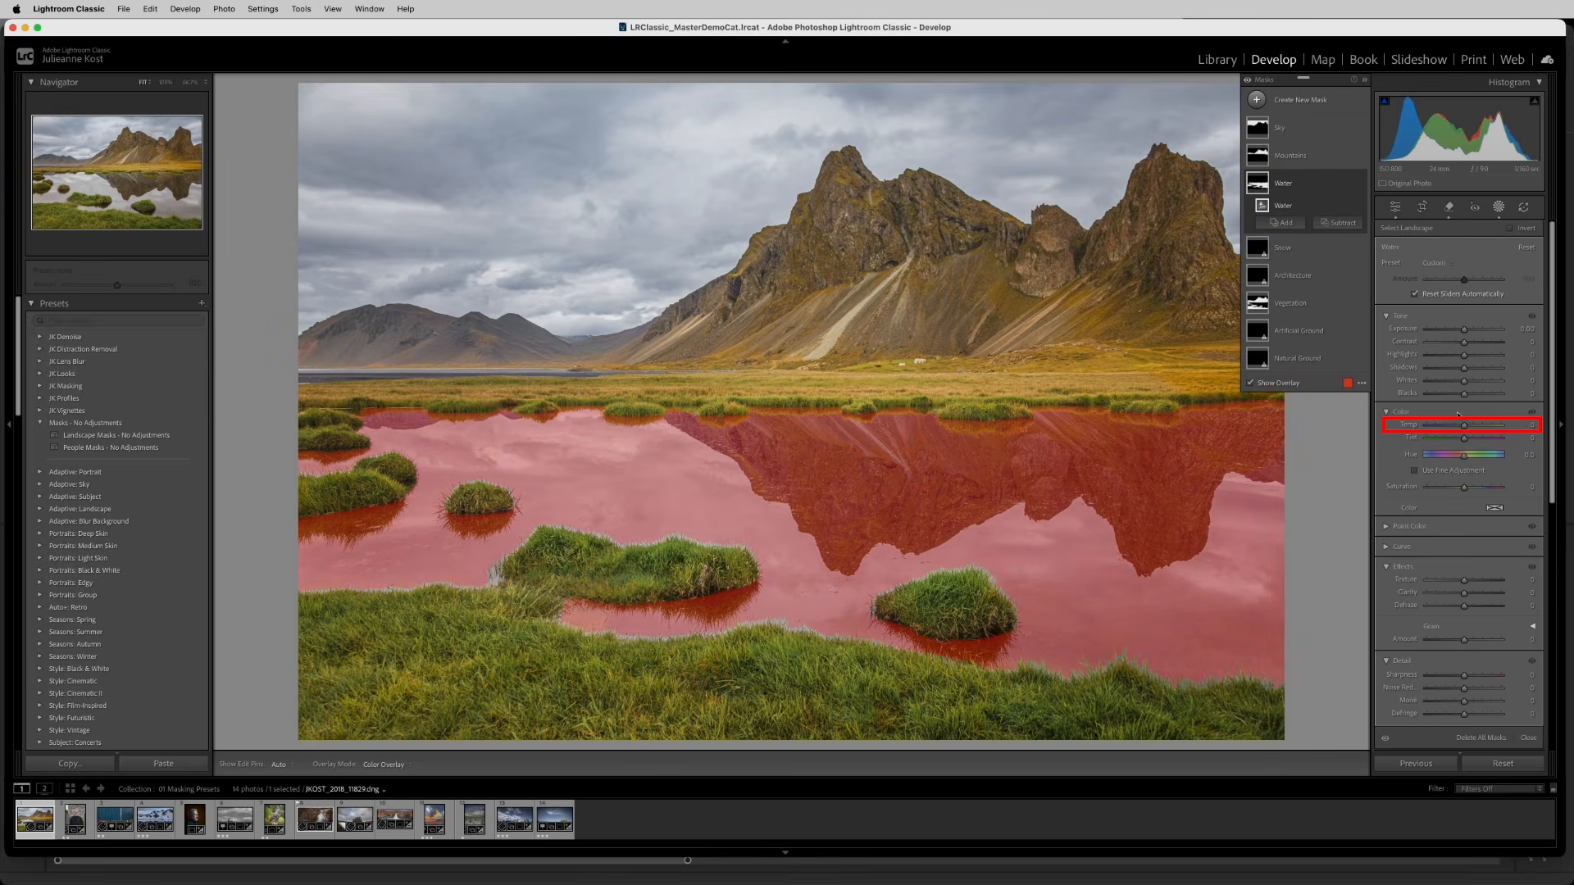
drag(1464, 425, 1458, 427)
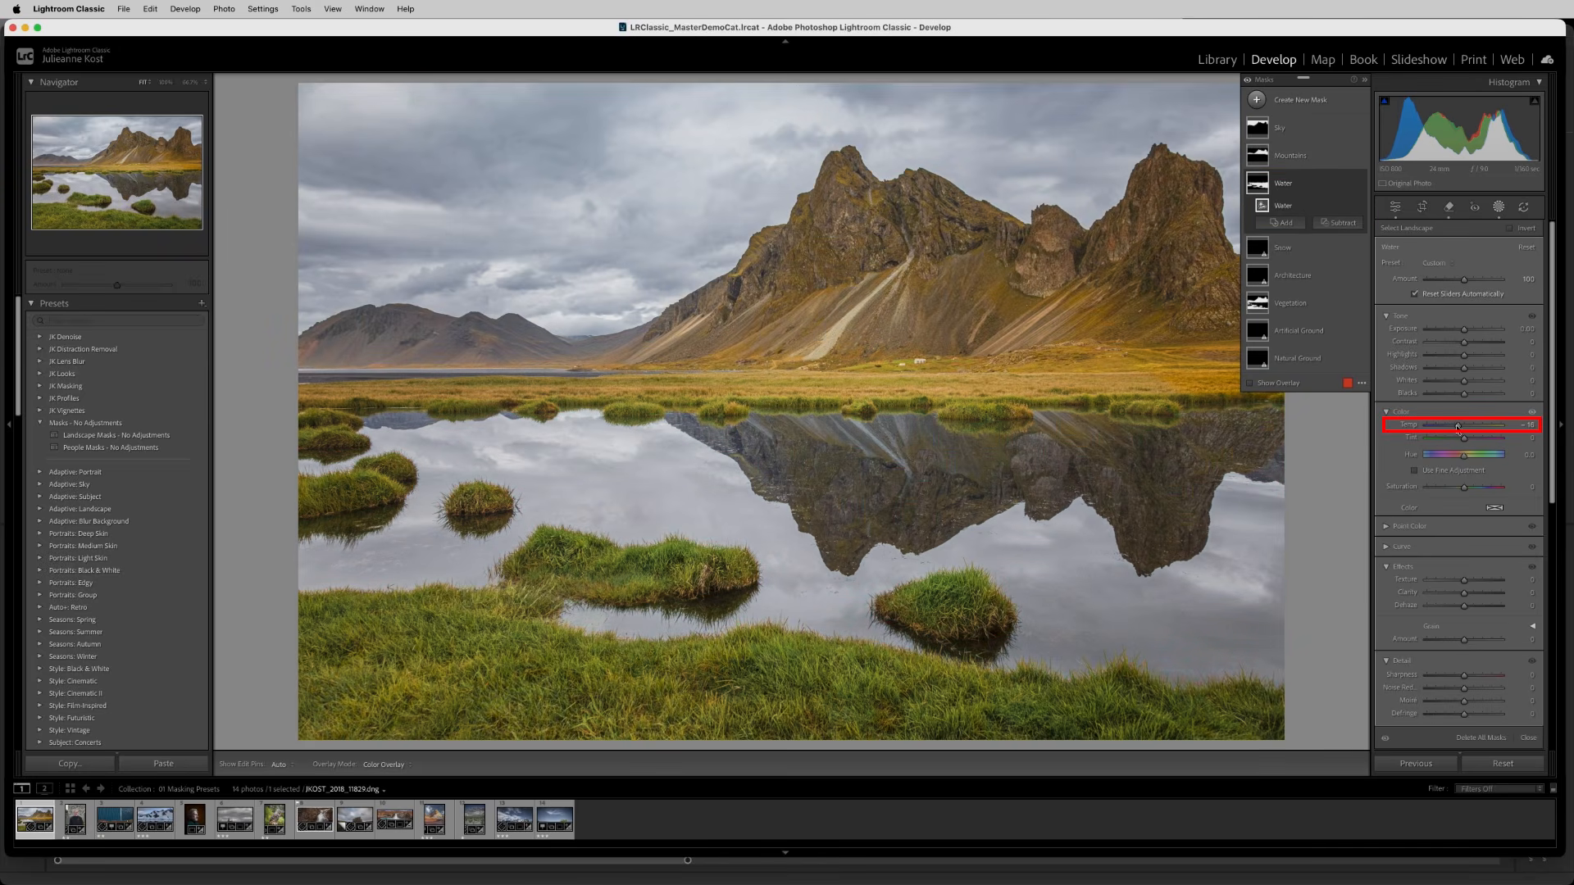
click(1331, 303)
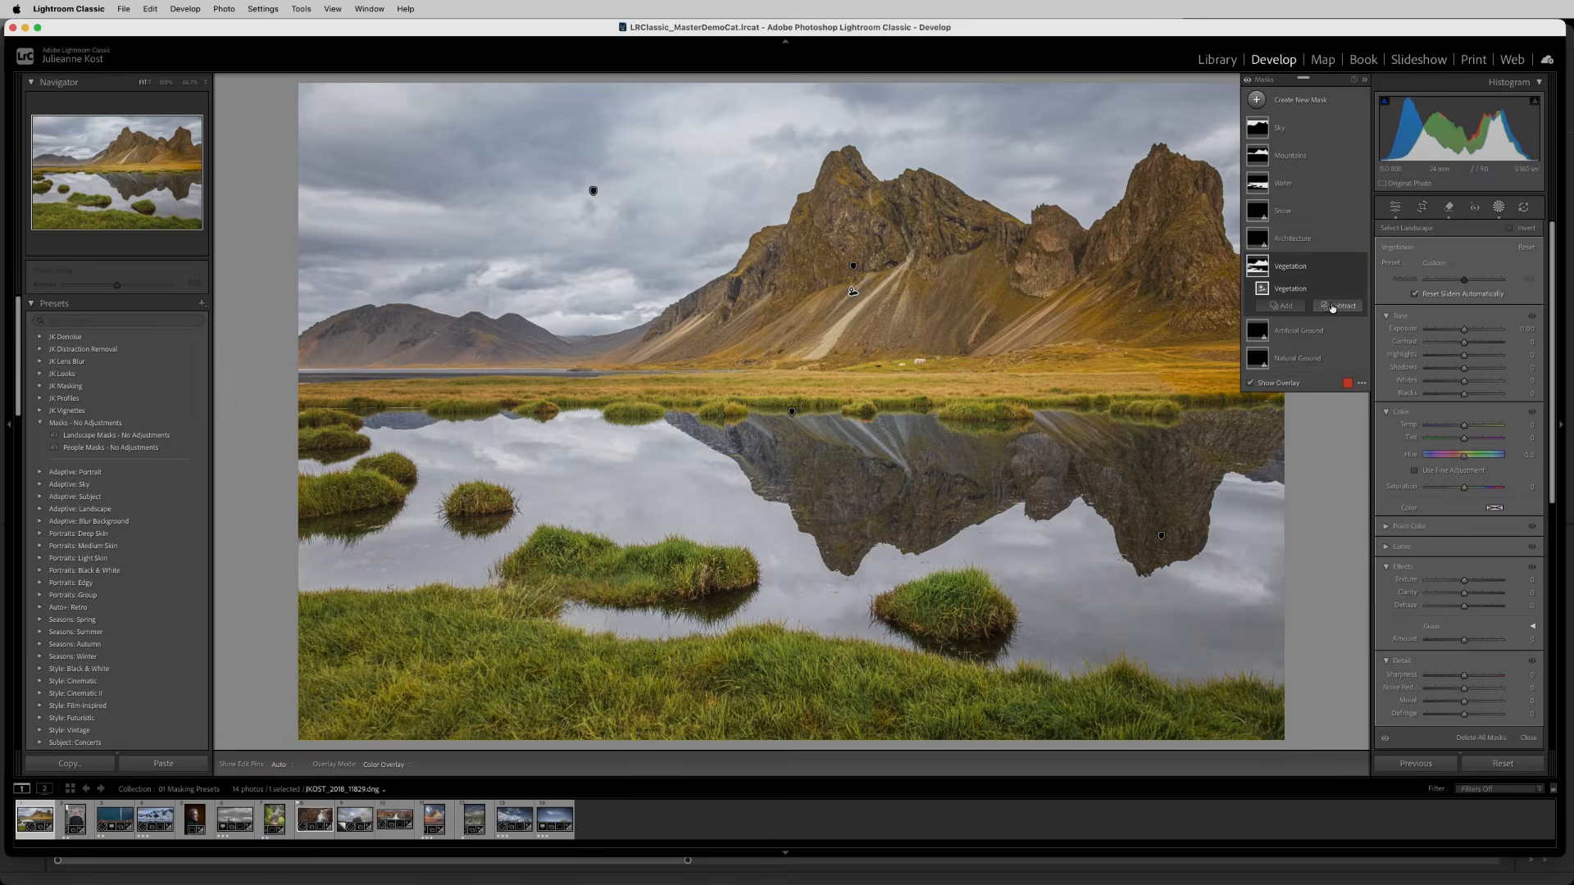
drag(1464, 438, 1453, 439)
Delete all empty masks from the landscape photo
click(1336, 331)
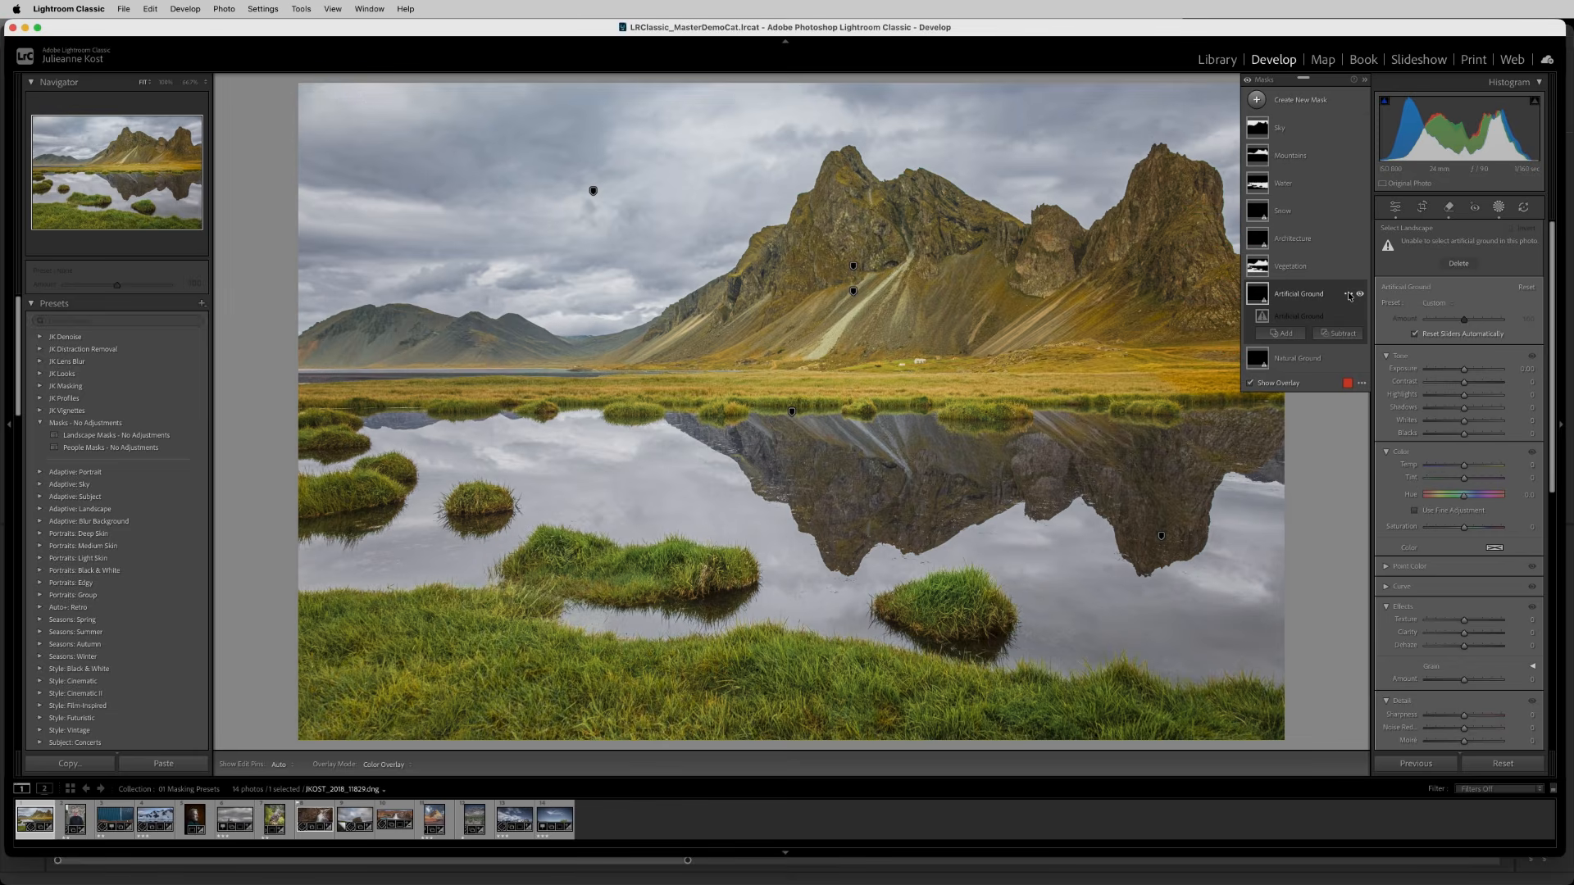
click(1348, 295)
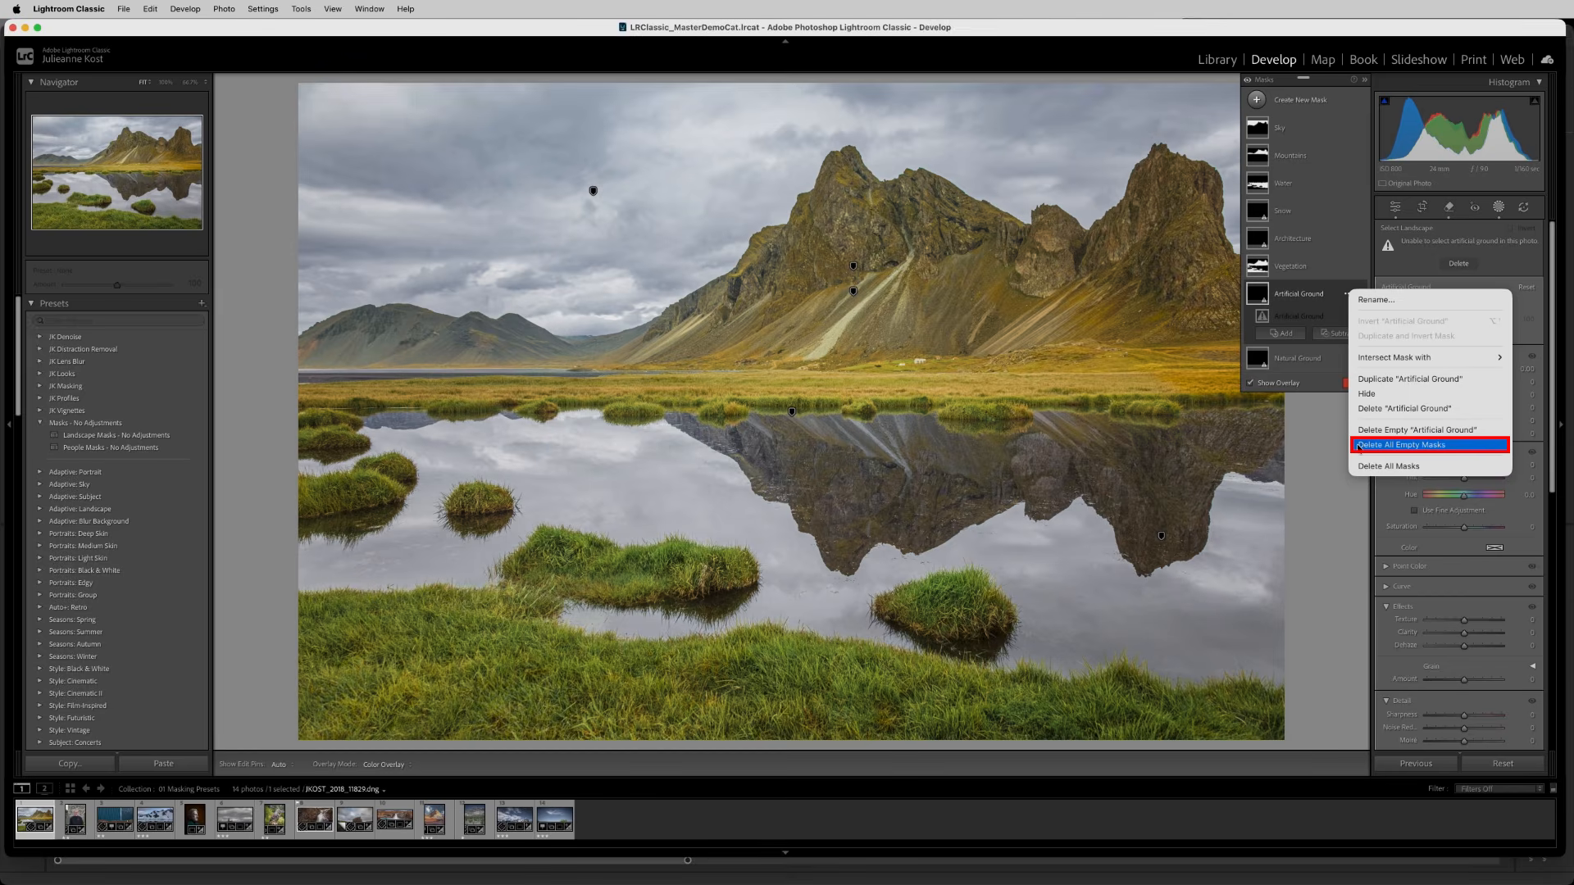
click(1358, 445)
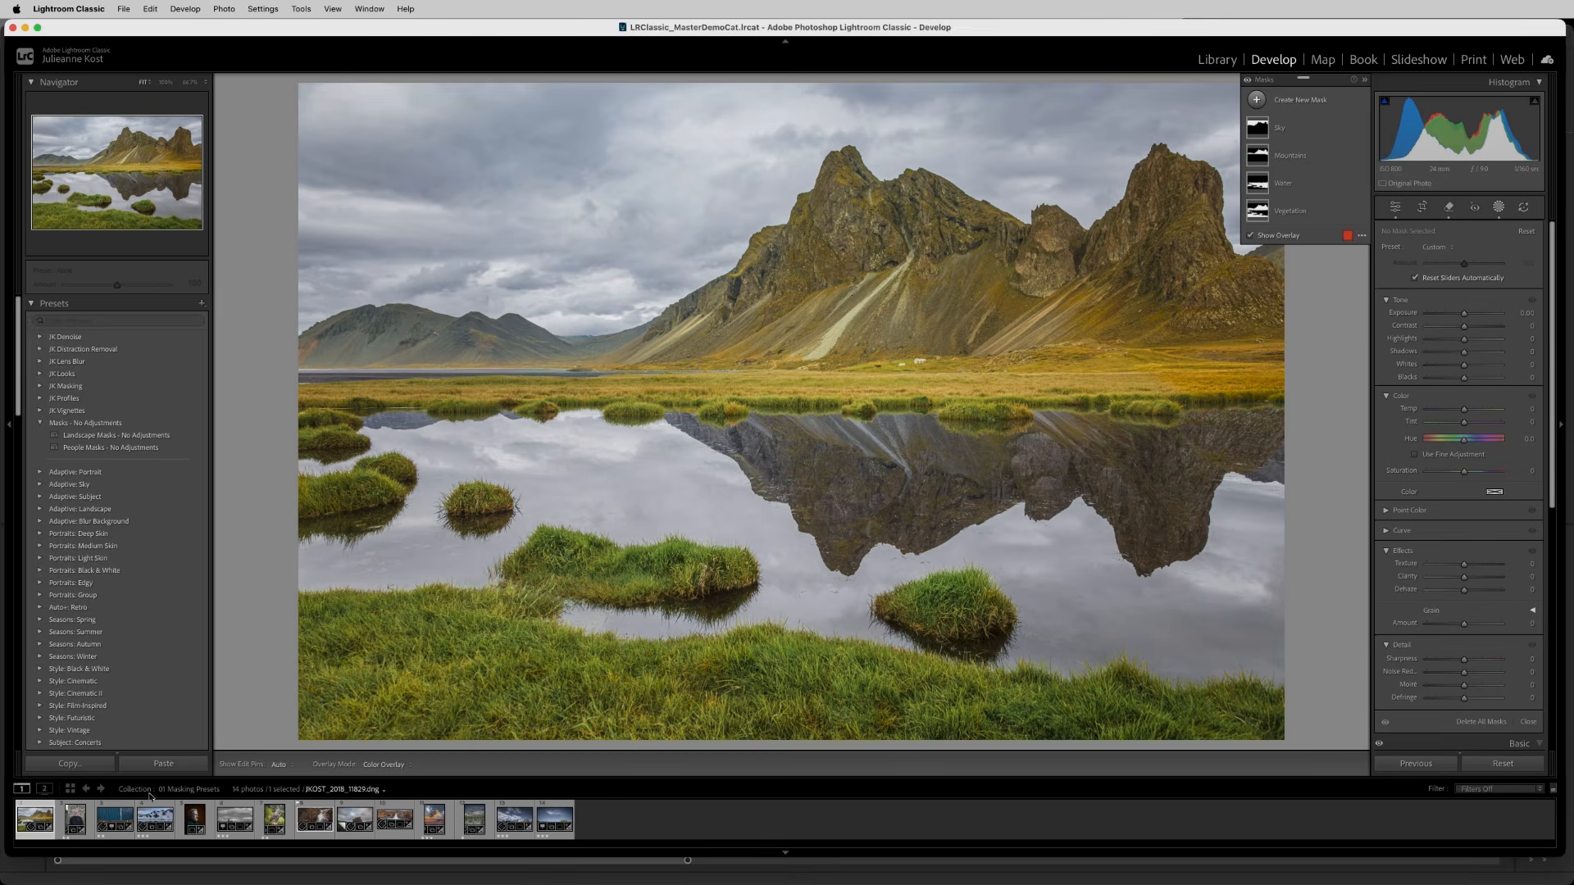
Apply the People Masks - No Adjustments preset to the portrait photo IMG_3003.cr2
click(74, 819)
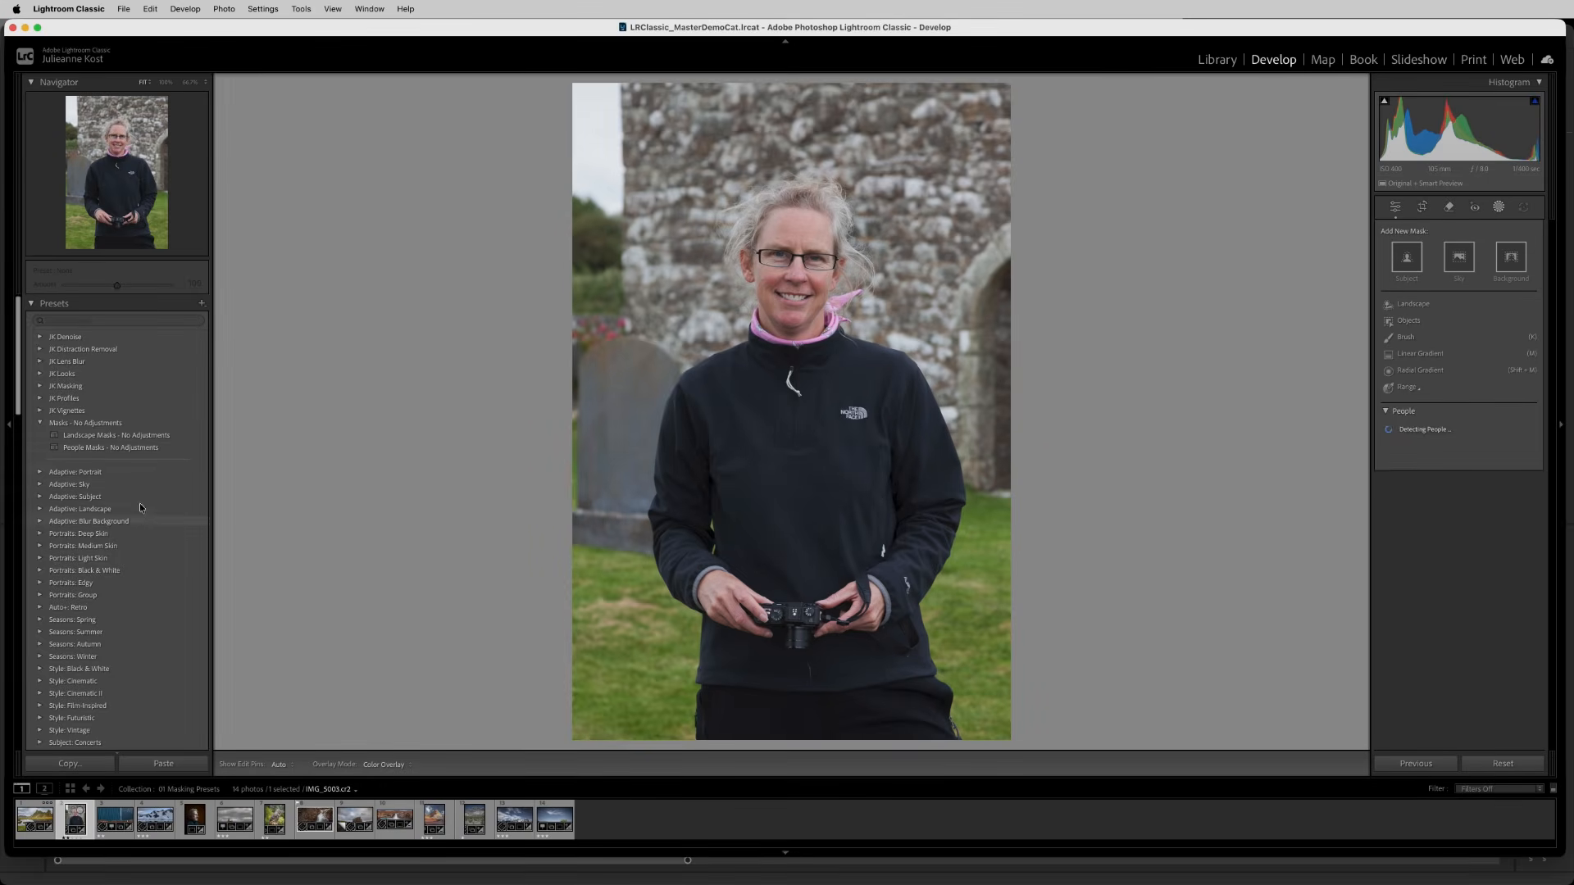
click(177, 447)
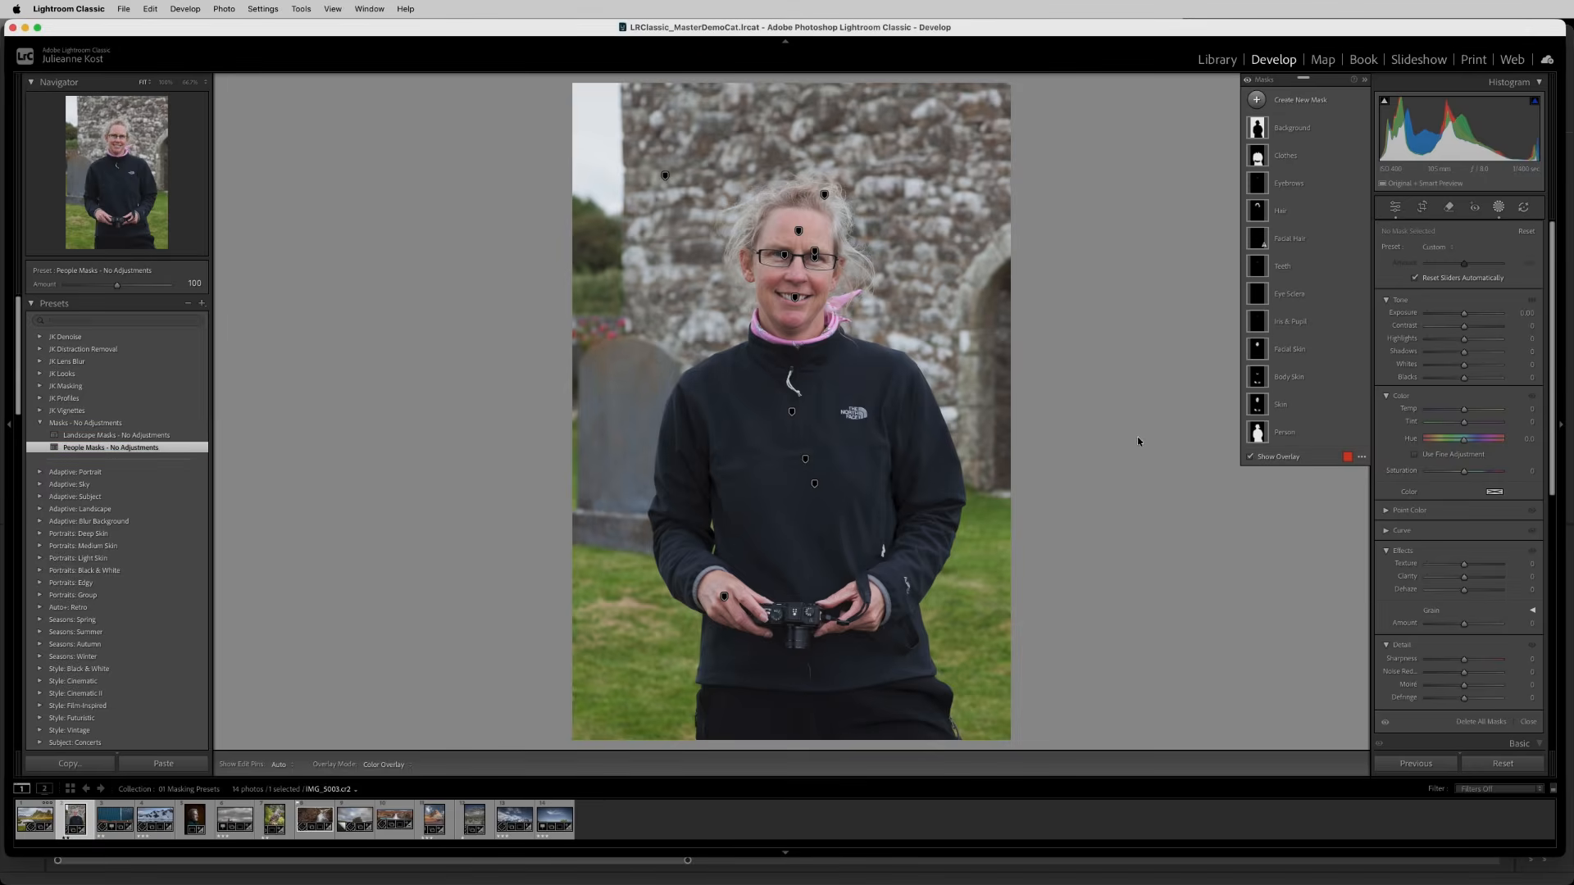
Examine the overlays of the portrait's masks, from Person and the skin masks through eyes, teeth, hair, eyebrows and Clothes to Background
click(1296, 433)
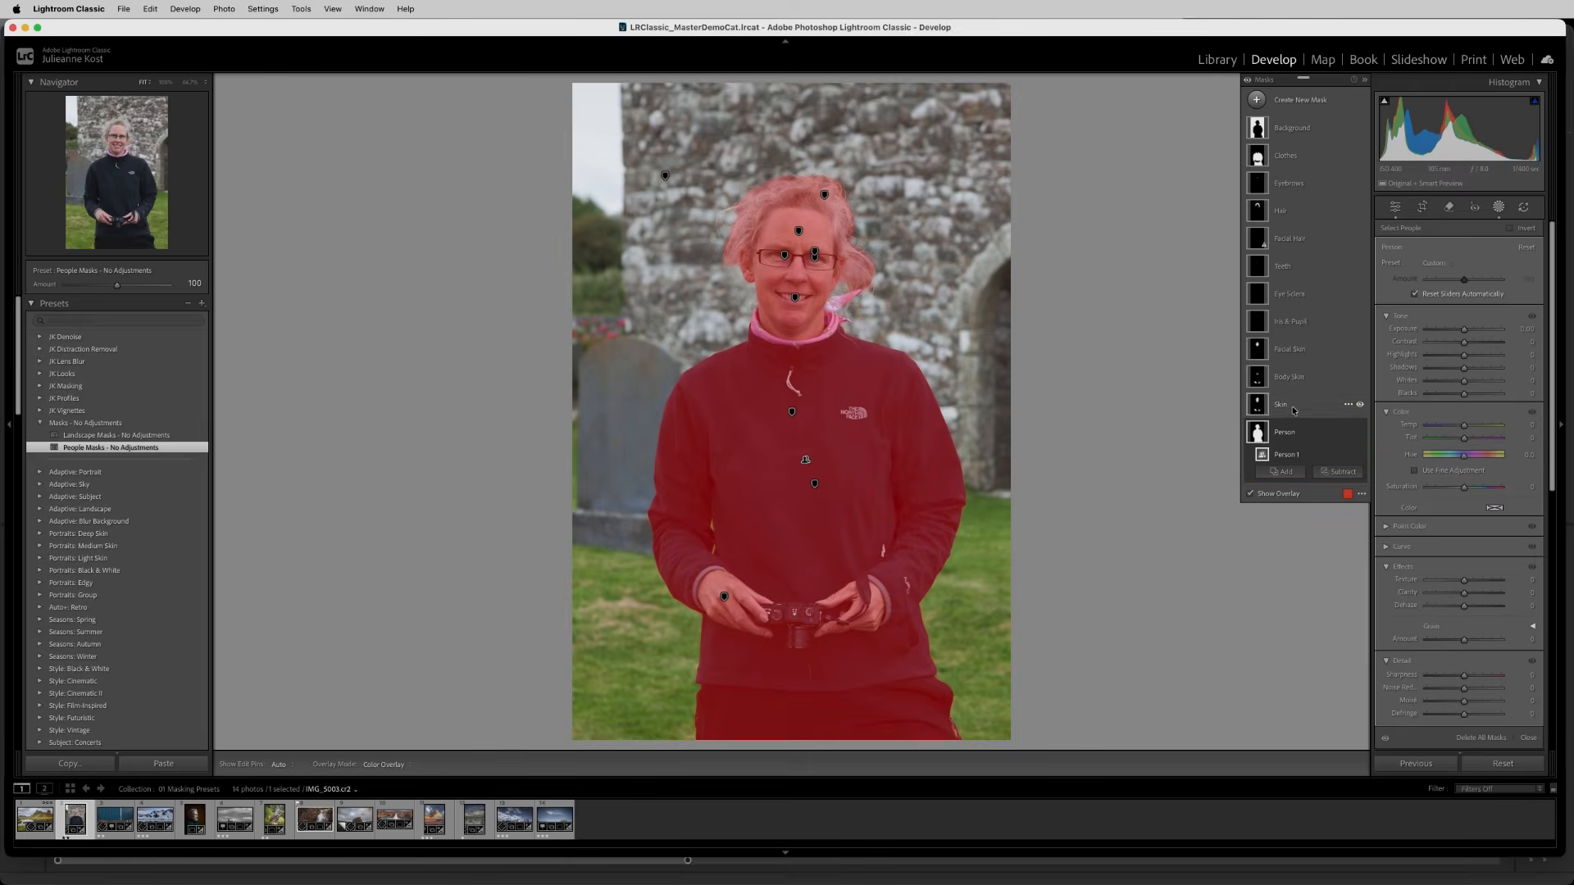
click(1295, 407)
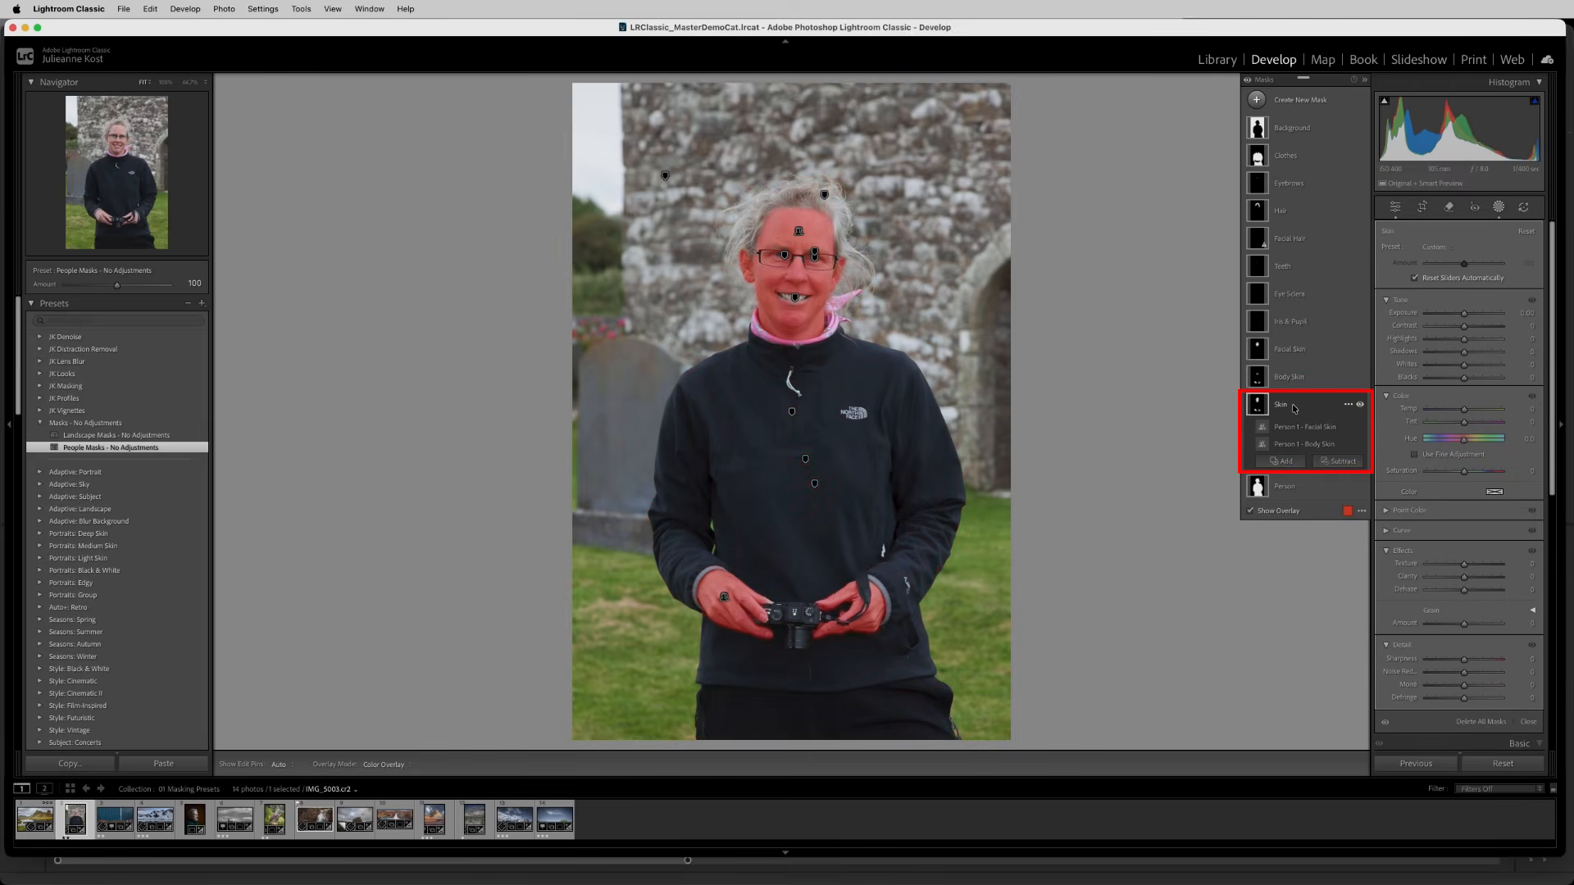
click(1321, 383)
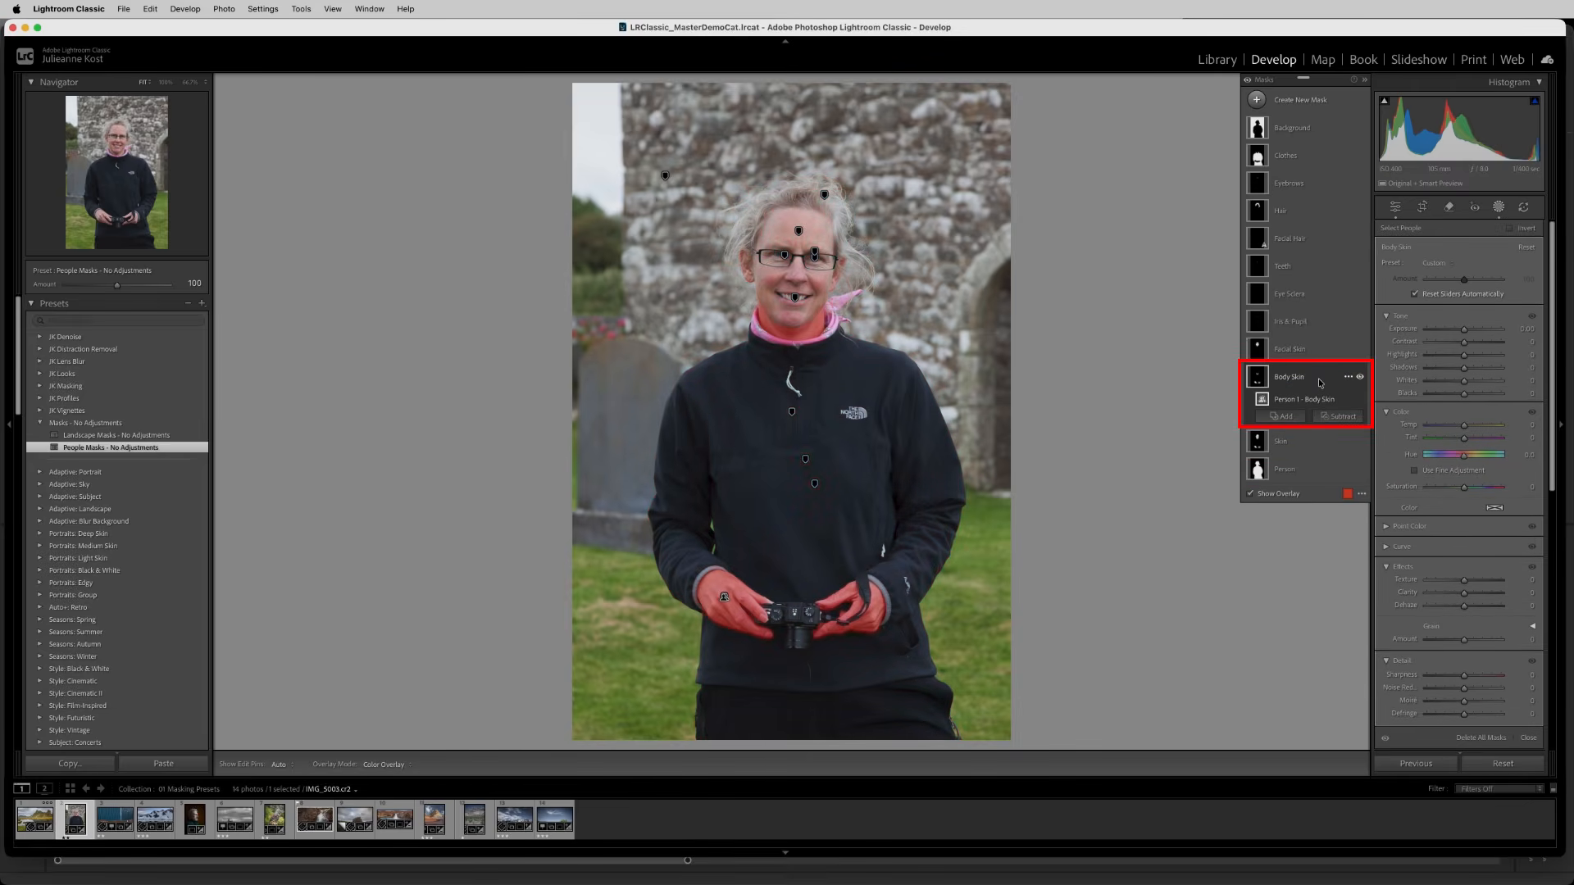
click(1322, 352)
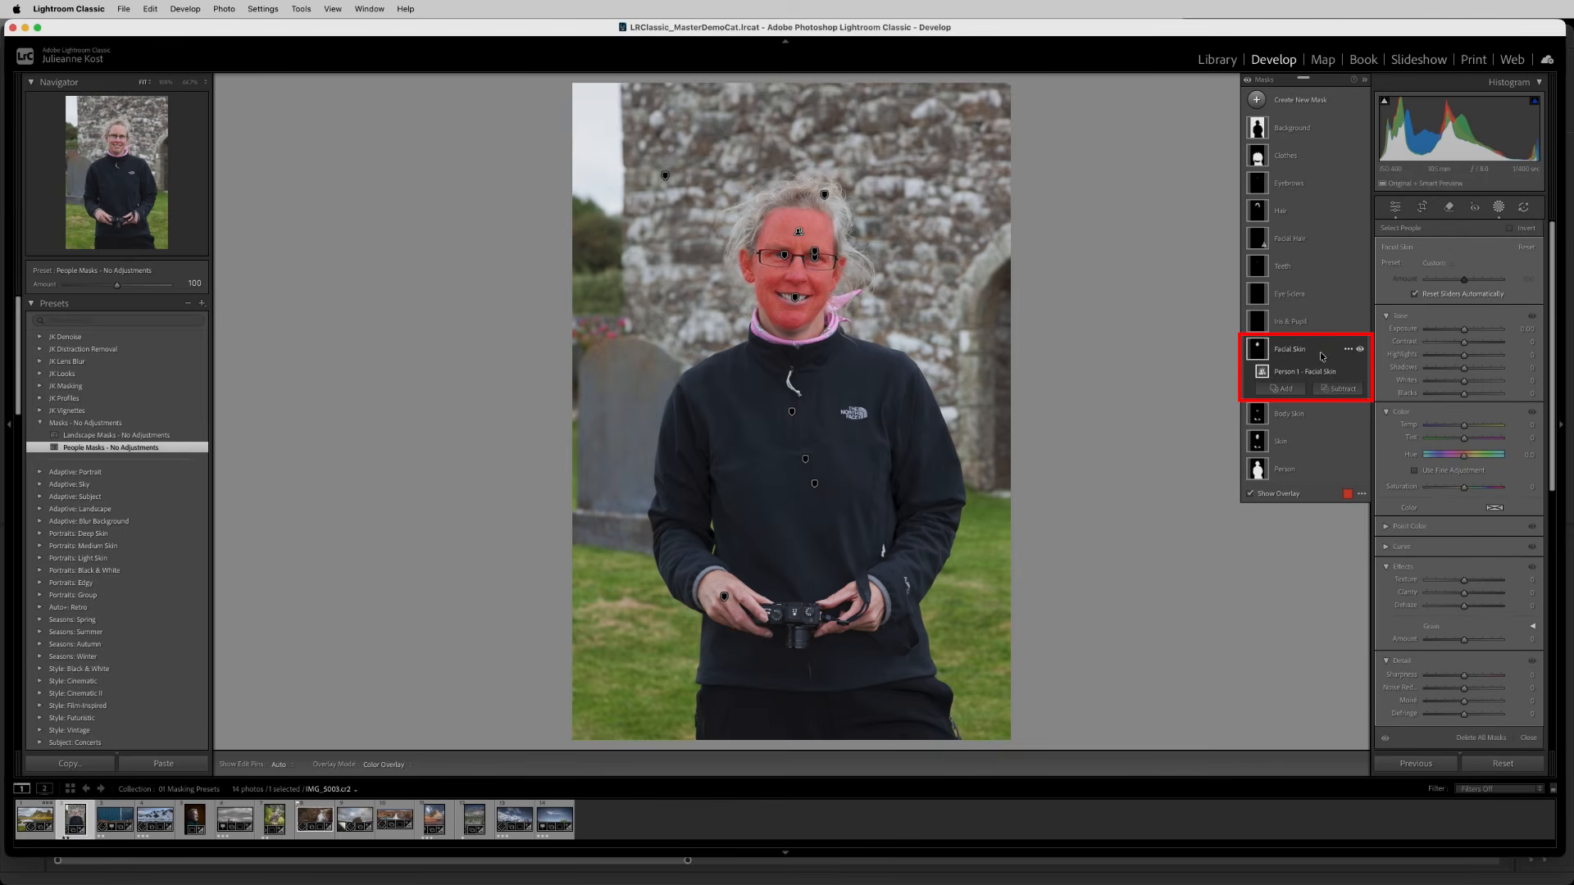
click(1325, 323)
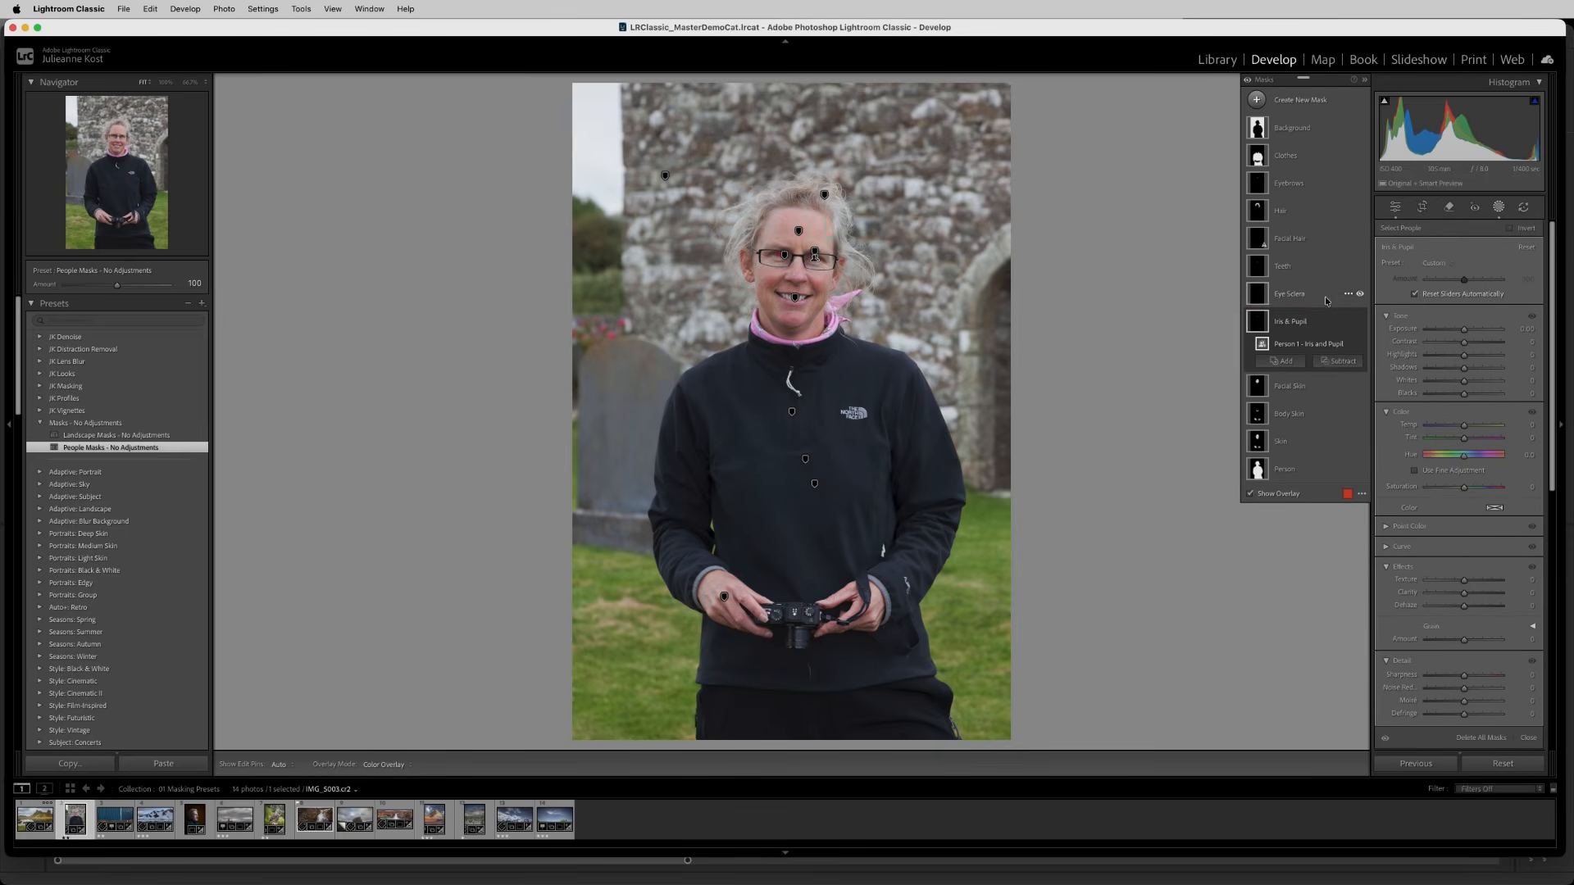
click(1319, 270)
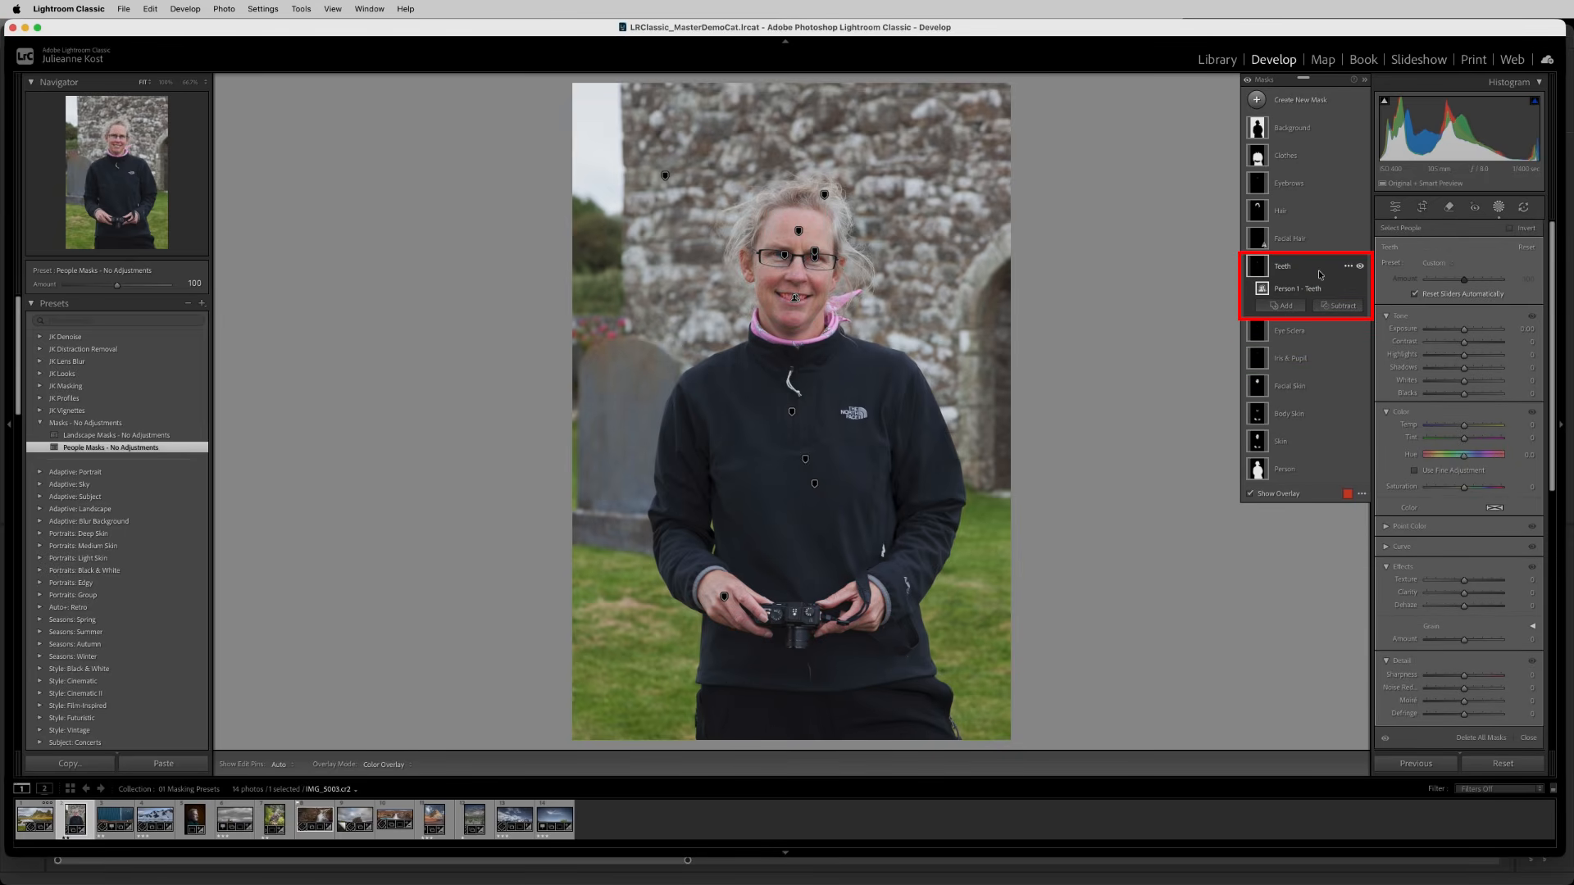
click(1316, 241)
click(1315, 220)
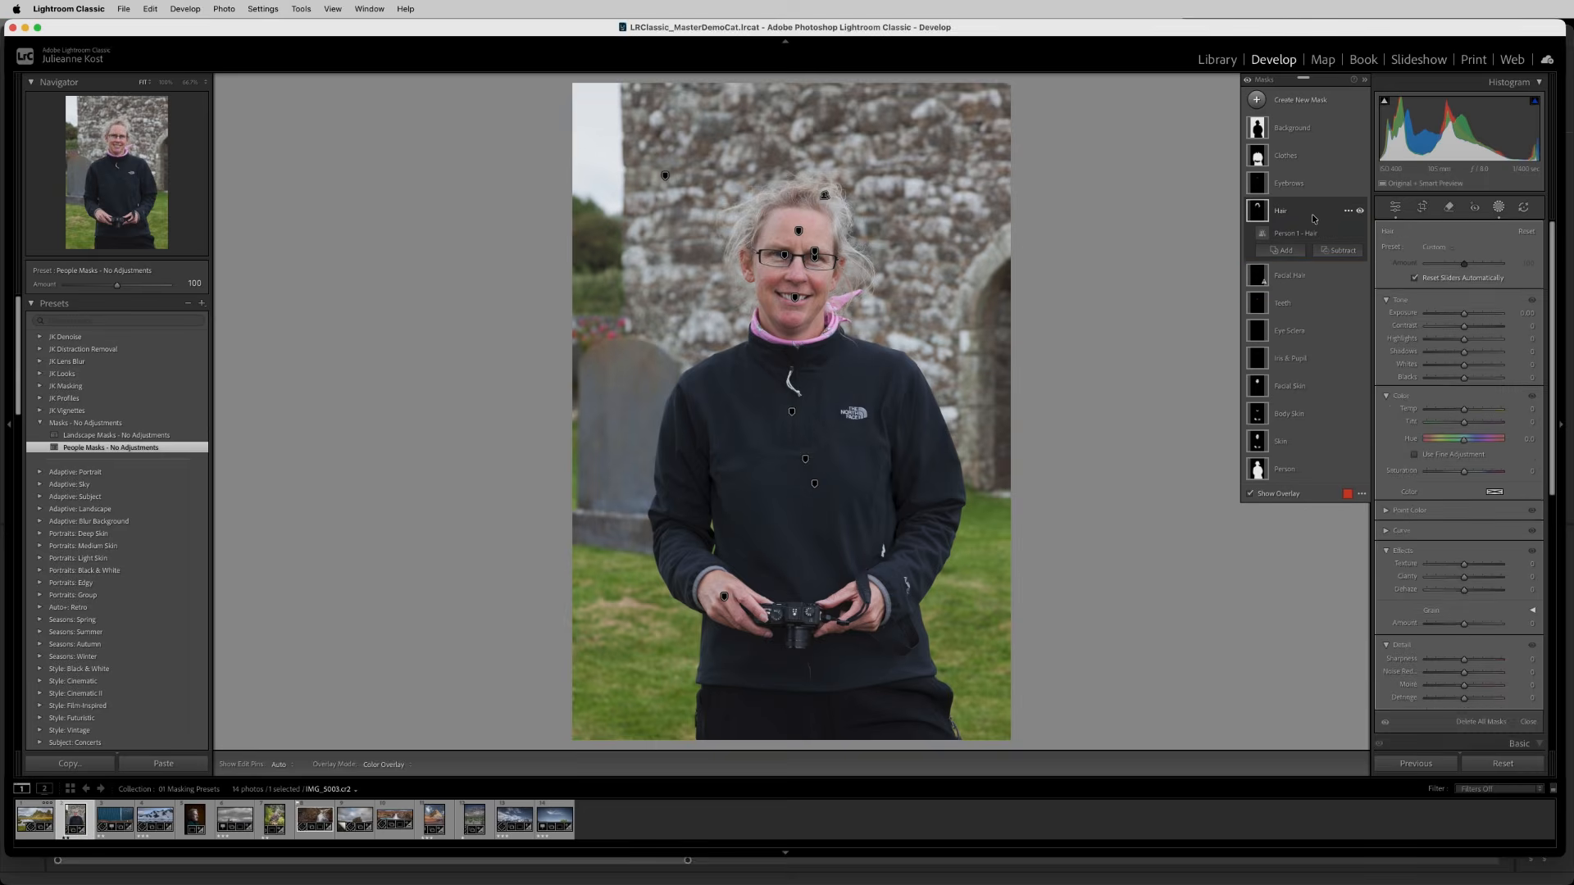
click(1315, 184)
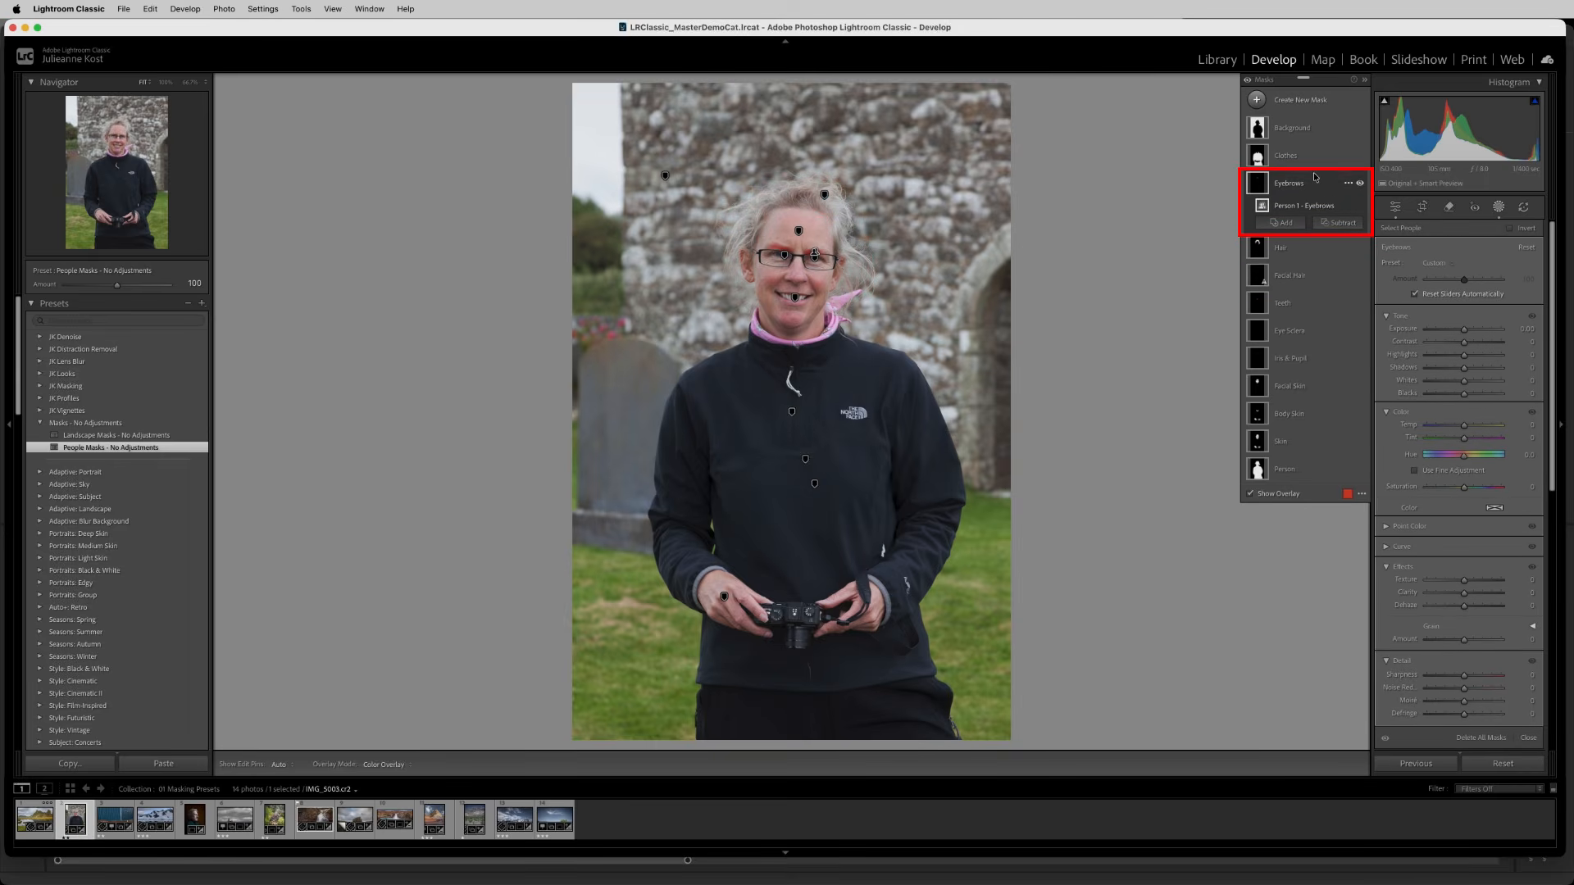
click(1315, 162)
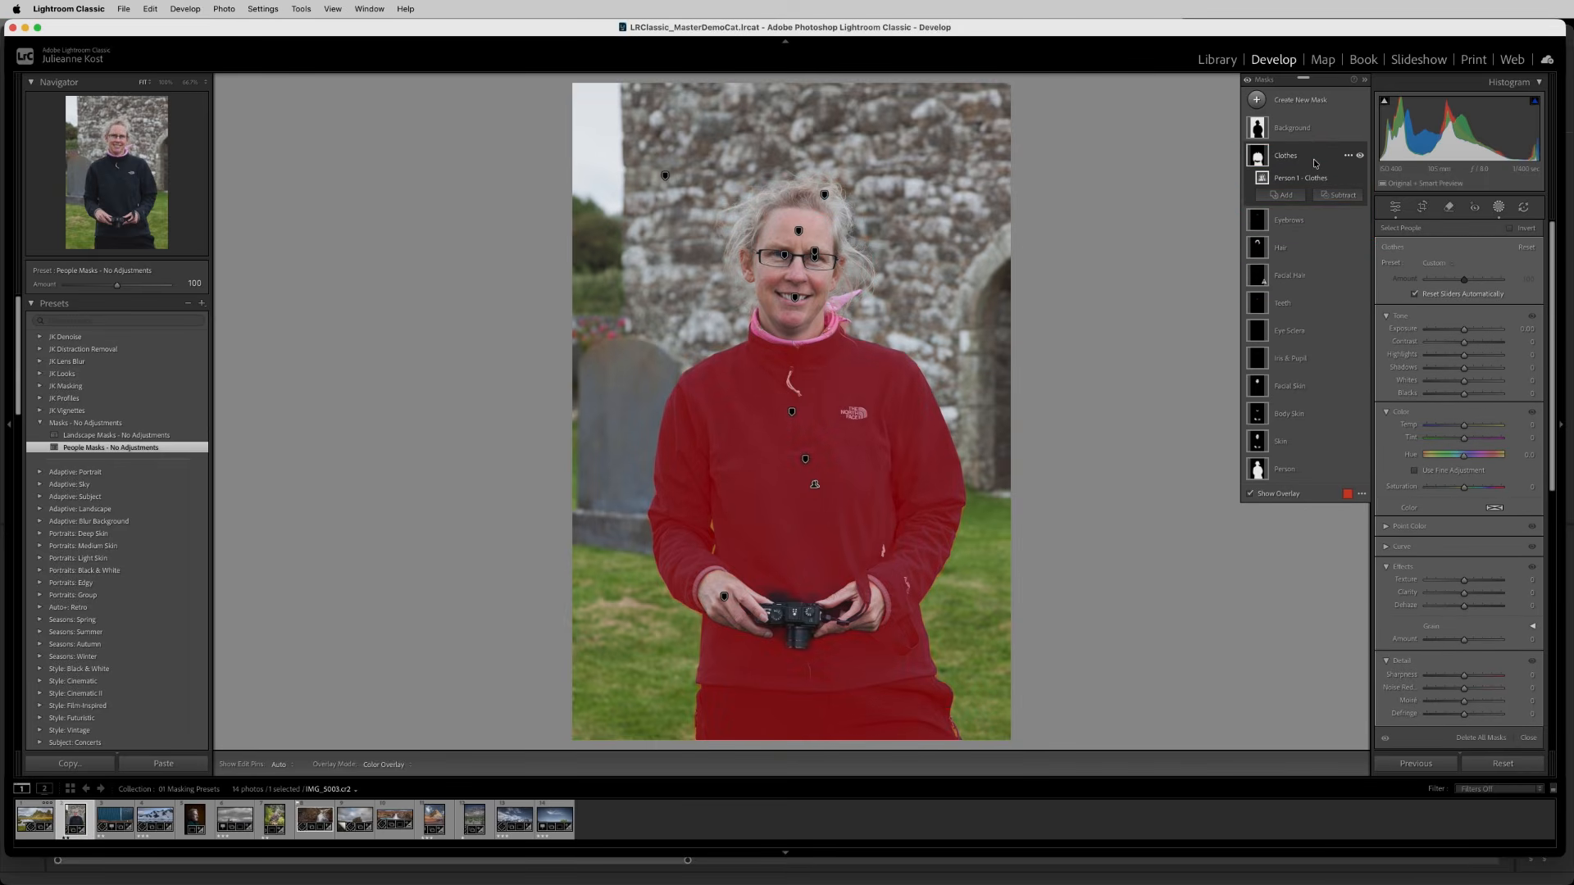
click(1320, 132)
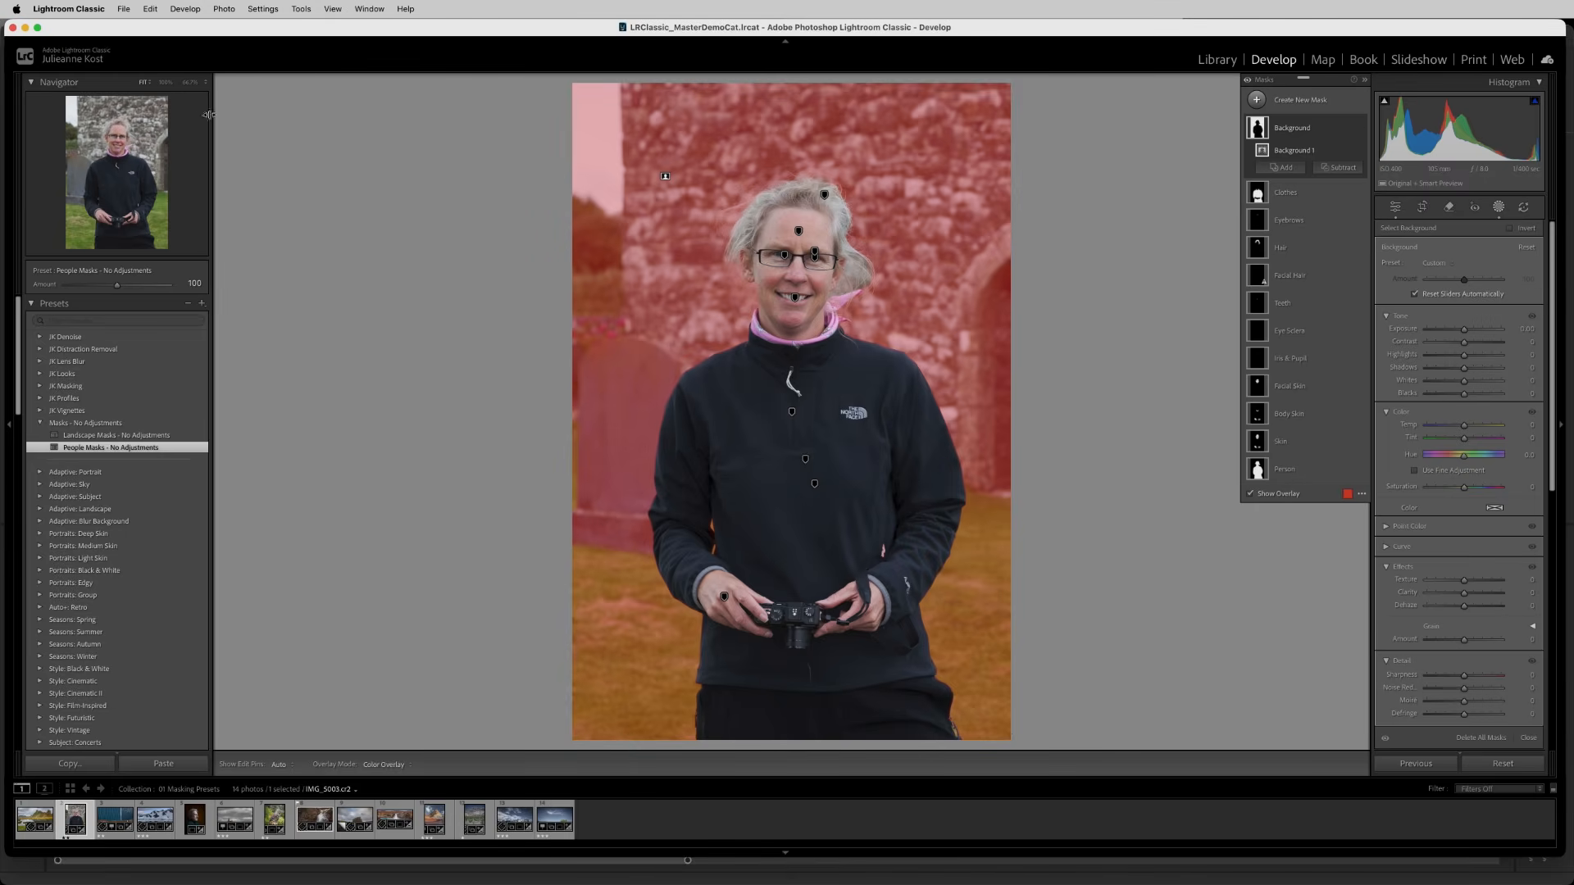
View the portrait at 100% and adjust the Iris & Pupil mask with Exposure 0.76 and Dehaze 20
click(164, 83)
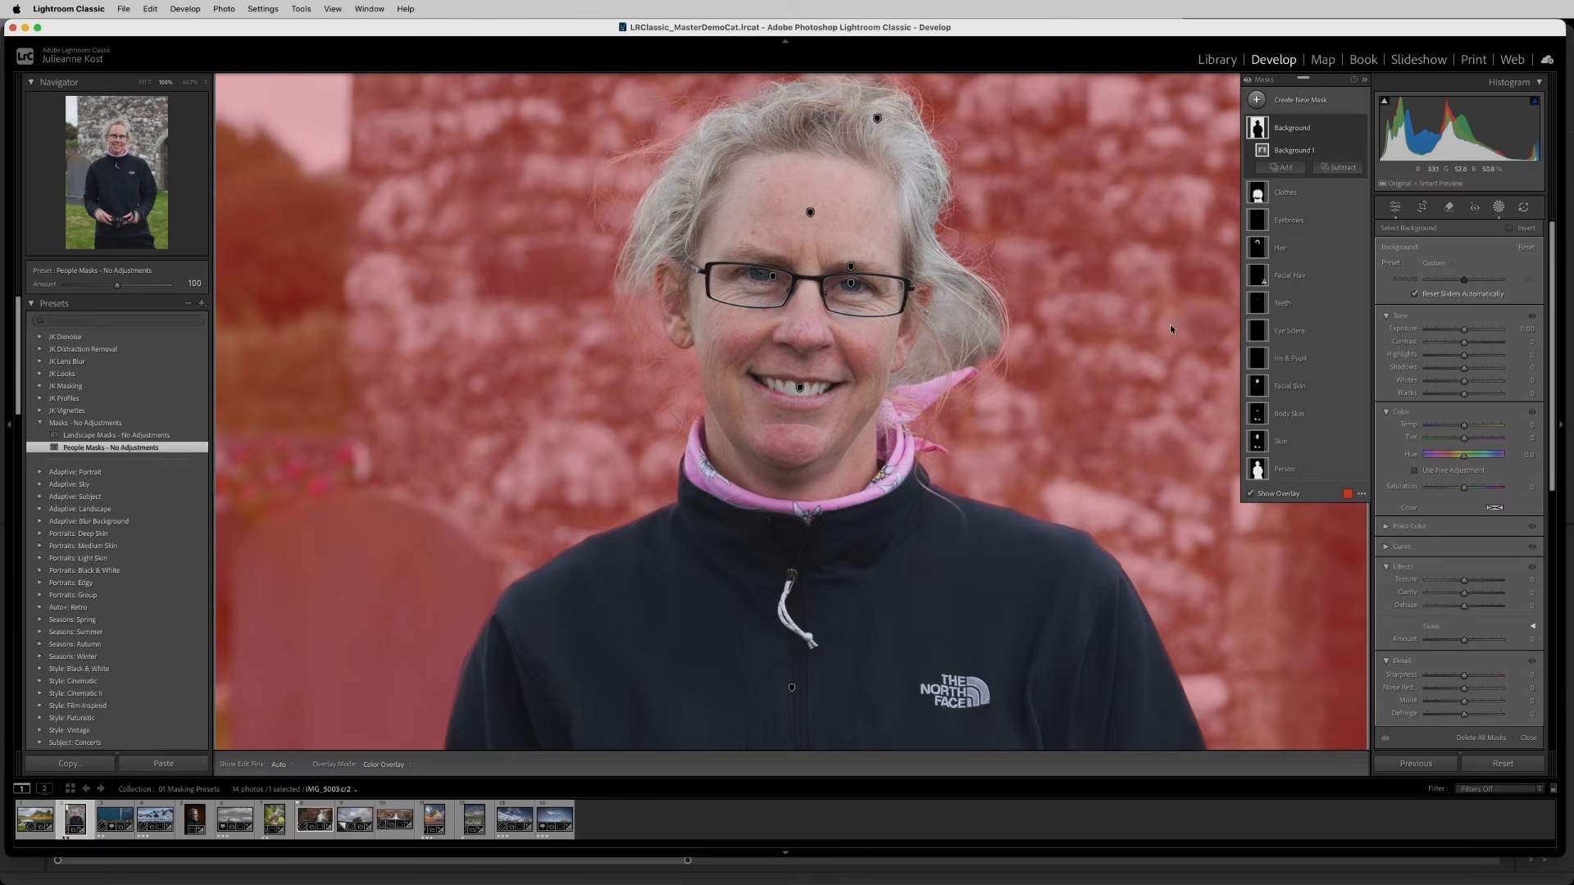
click(1302, 365)
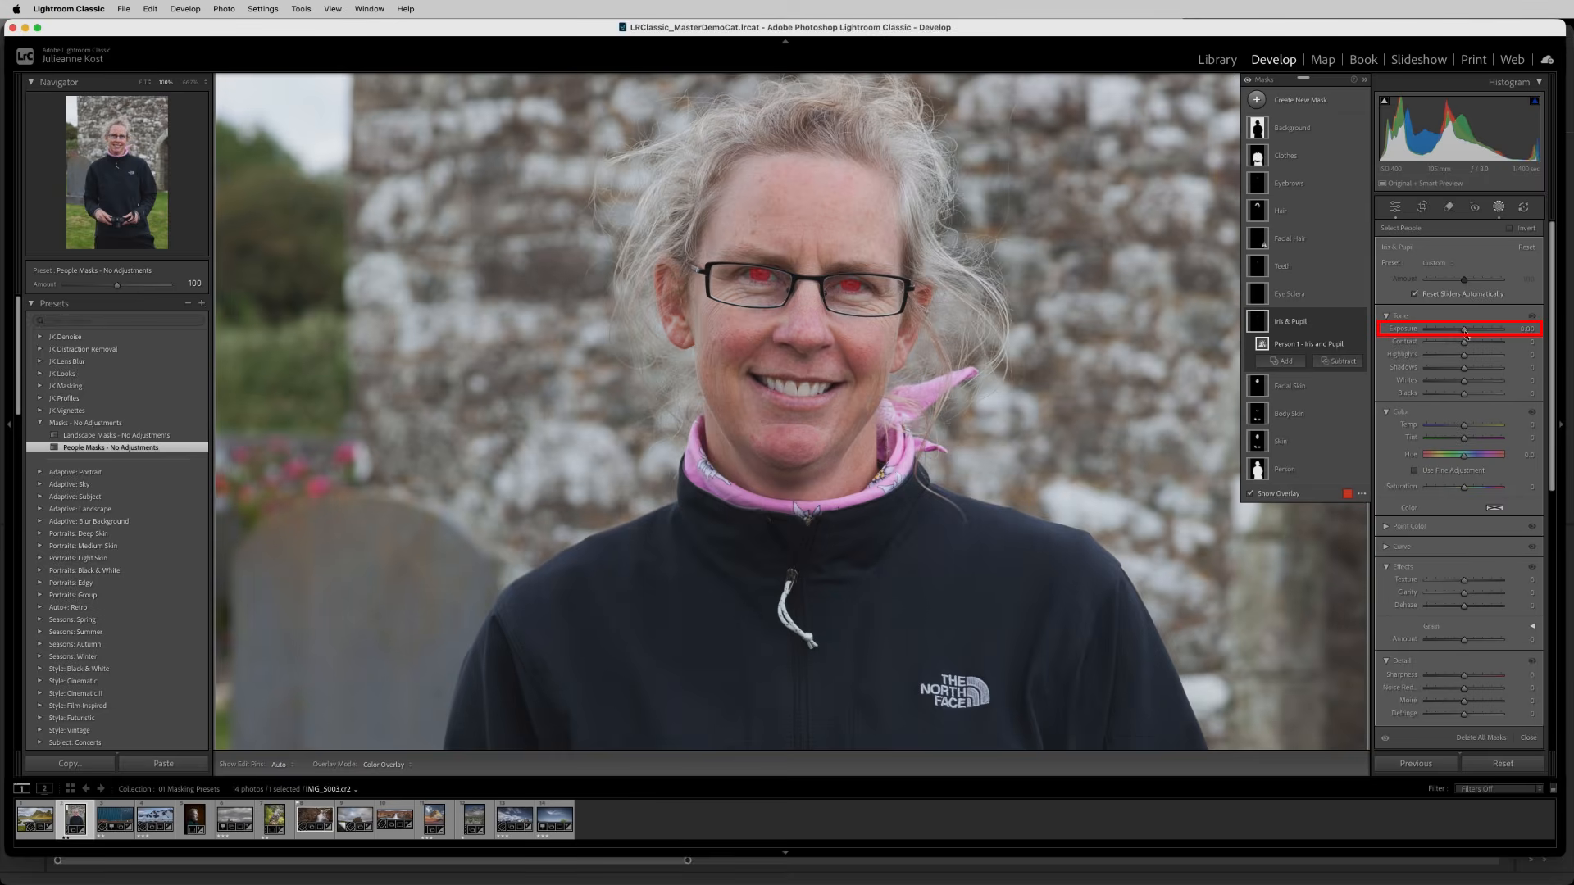
drag(1464, 328, 1471, 332)
drag(1464, 605, 1473, 610)
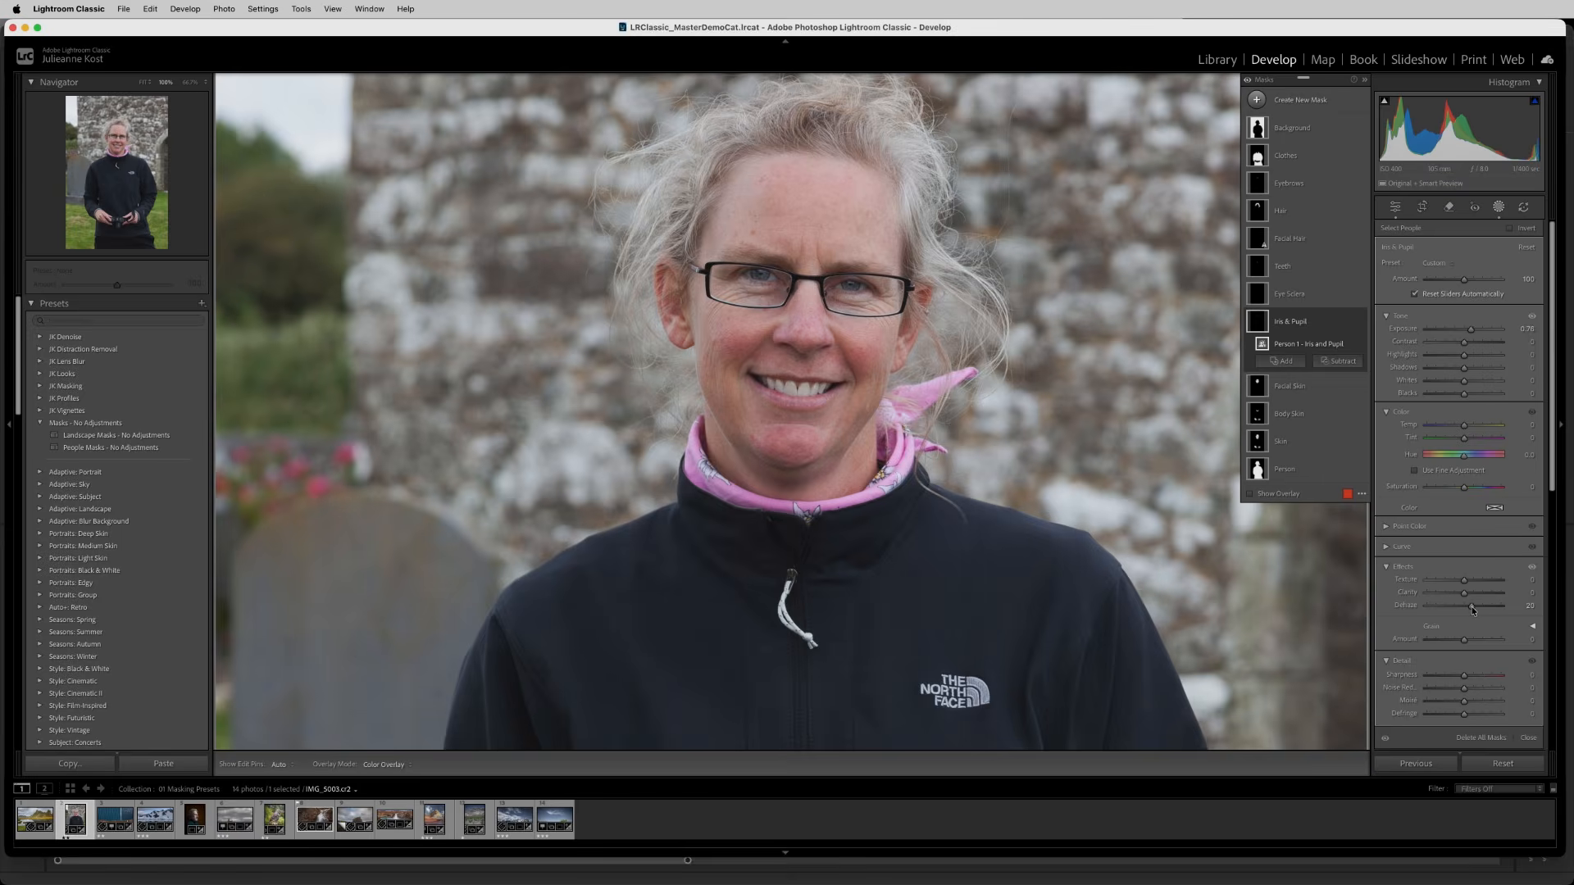
Brighten the Eye Sclera mask to Exposure 1.03 and reduce its Saturation to -24
click(1344, 294)
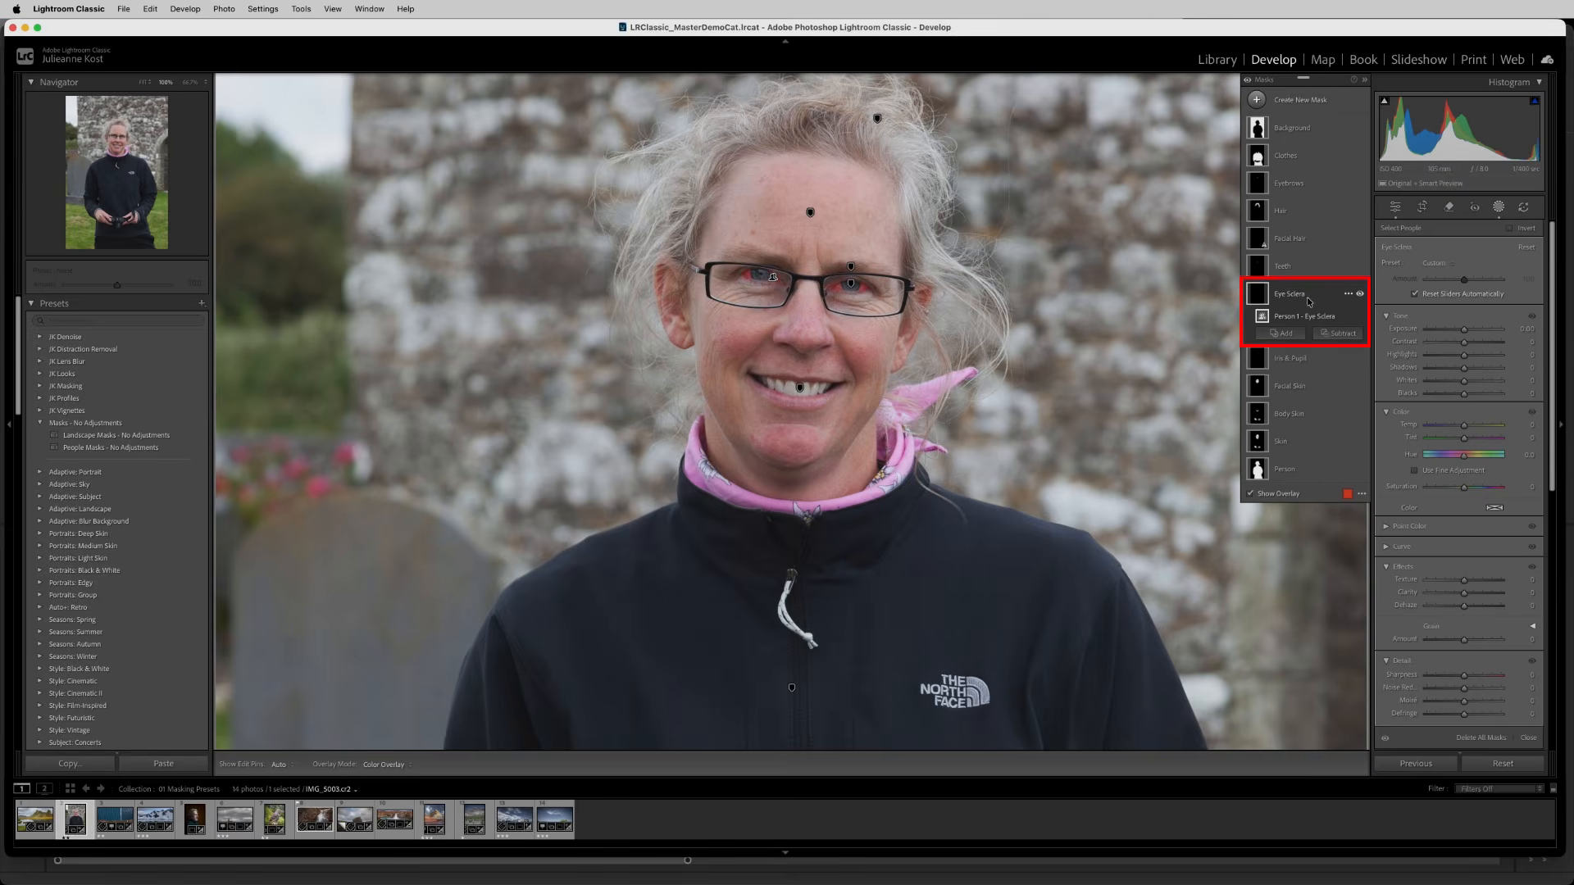
drag(1464, 329, 1477, 334)
drag(1464, 491, 1455, 494)
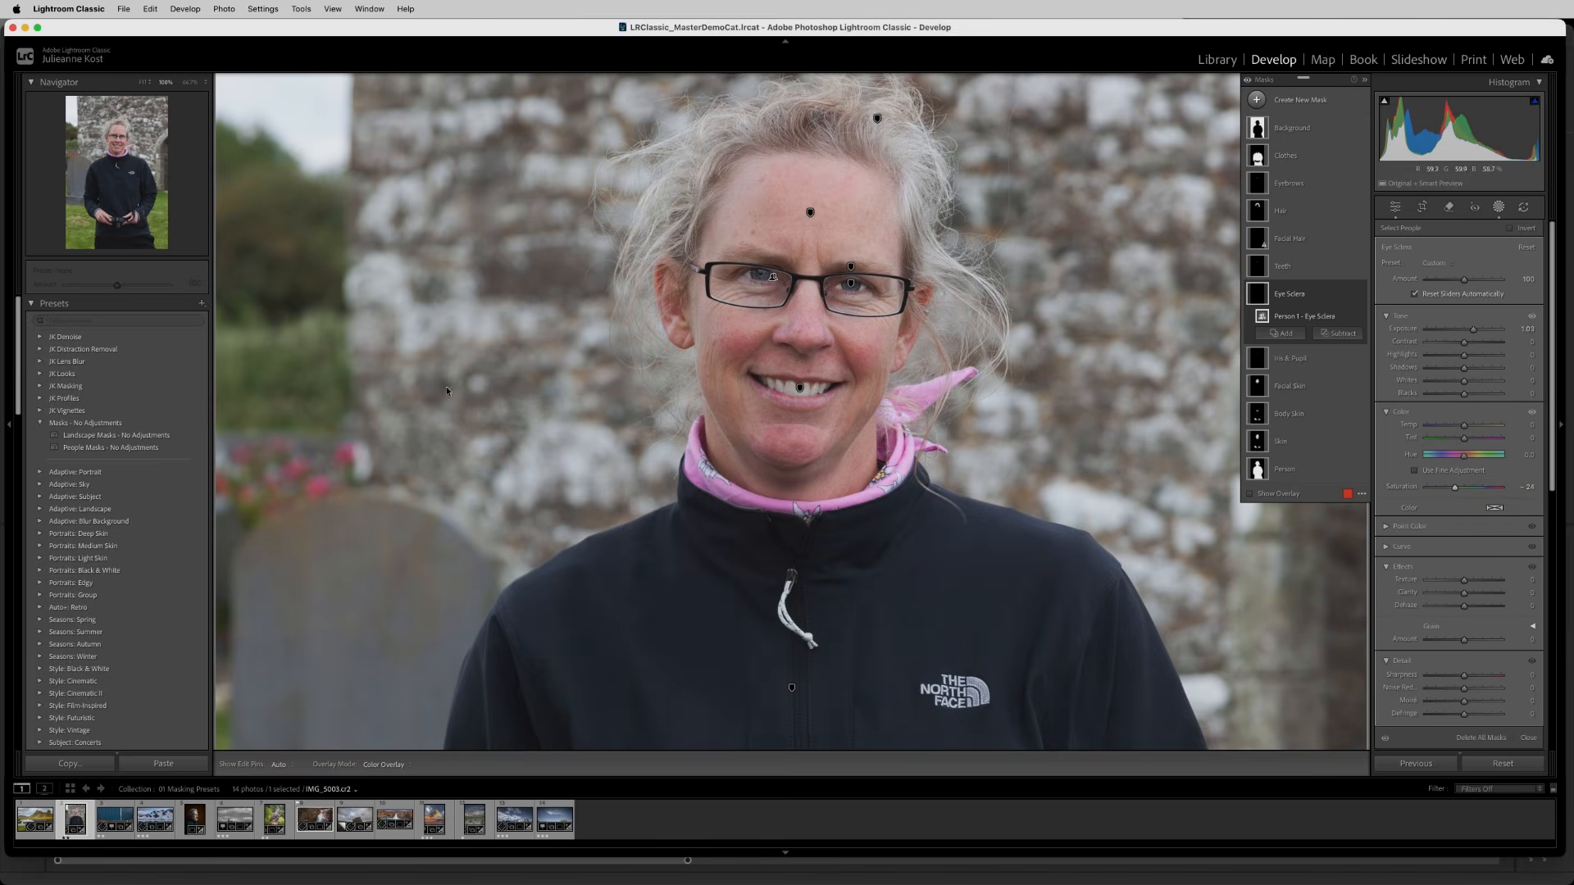
Create a develop preset named "People masks with Adjustments" in User Presets, including all the portrait's masks
click(201, 303)
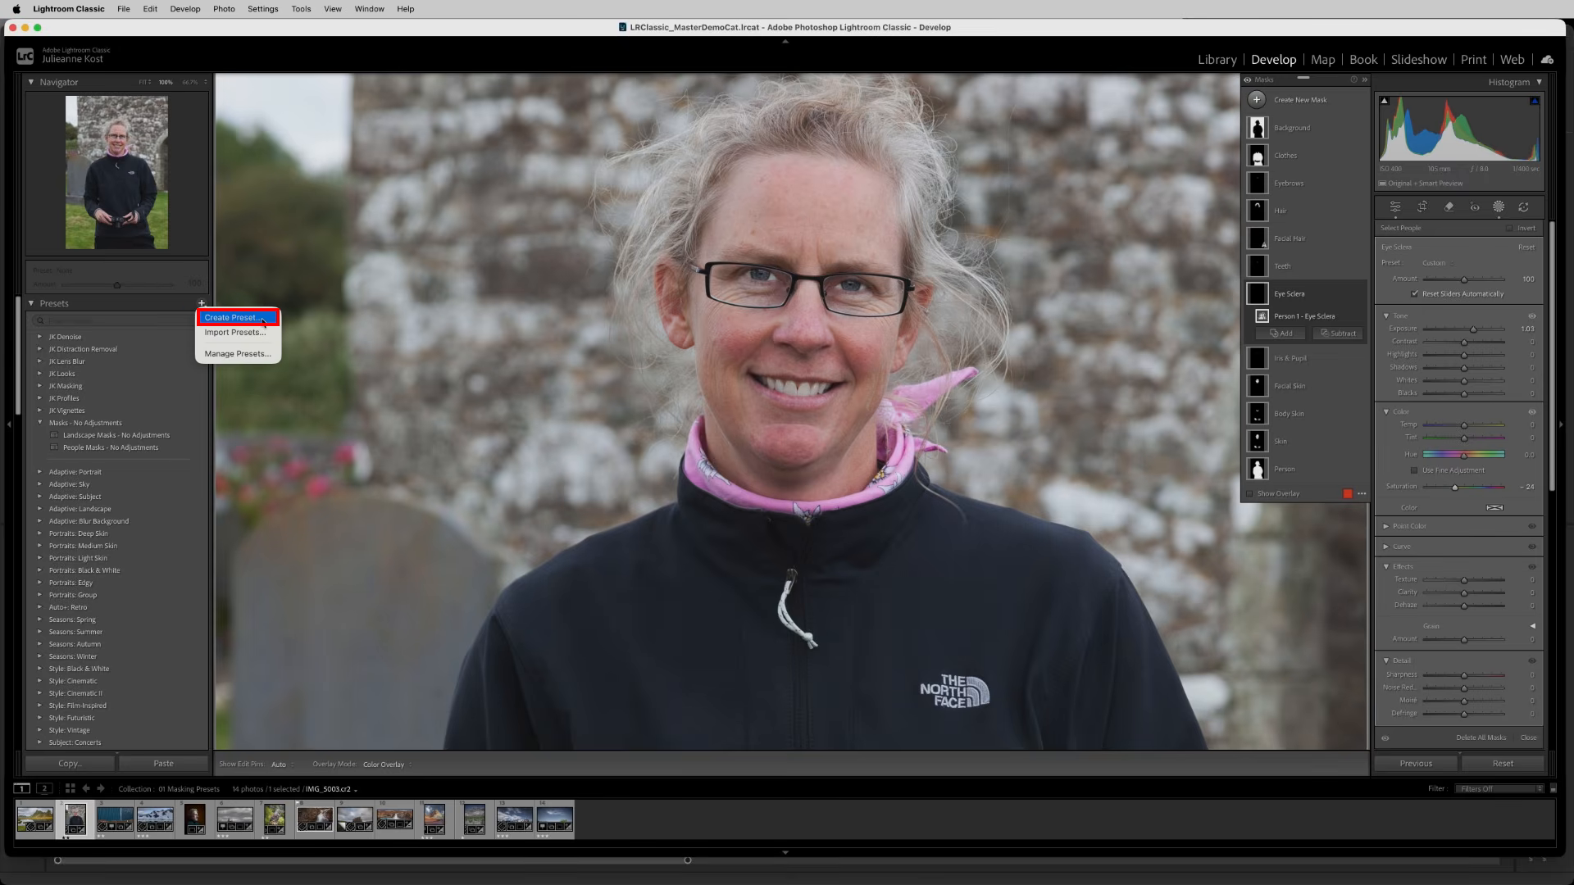
click(233, 318)
text(People)
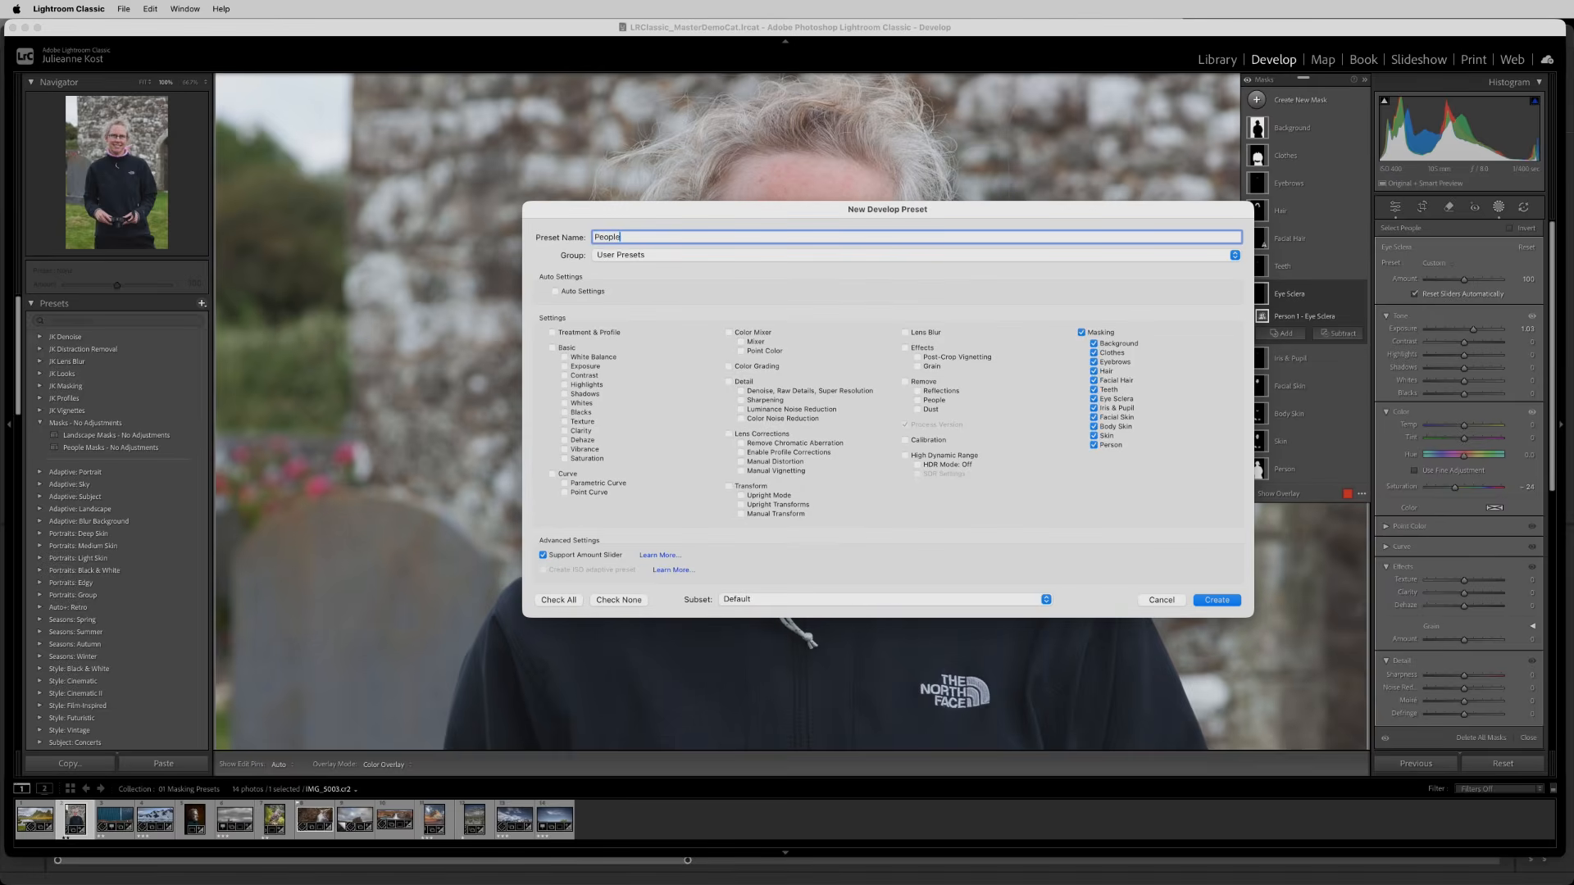
text( masks with Adjustments)
click(1217, 601)
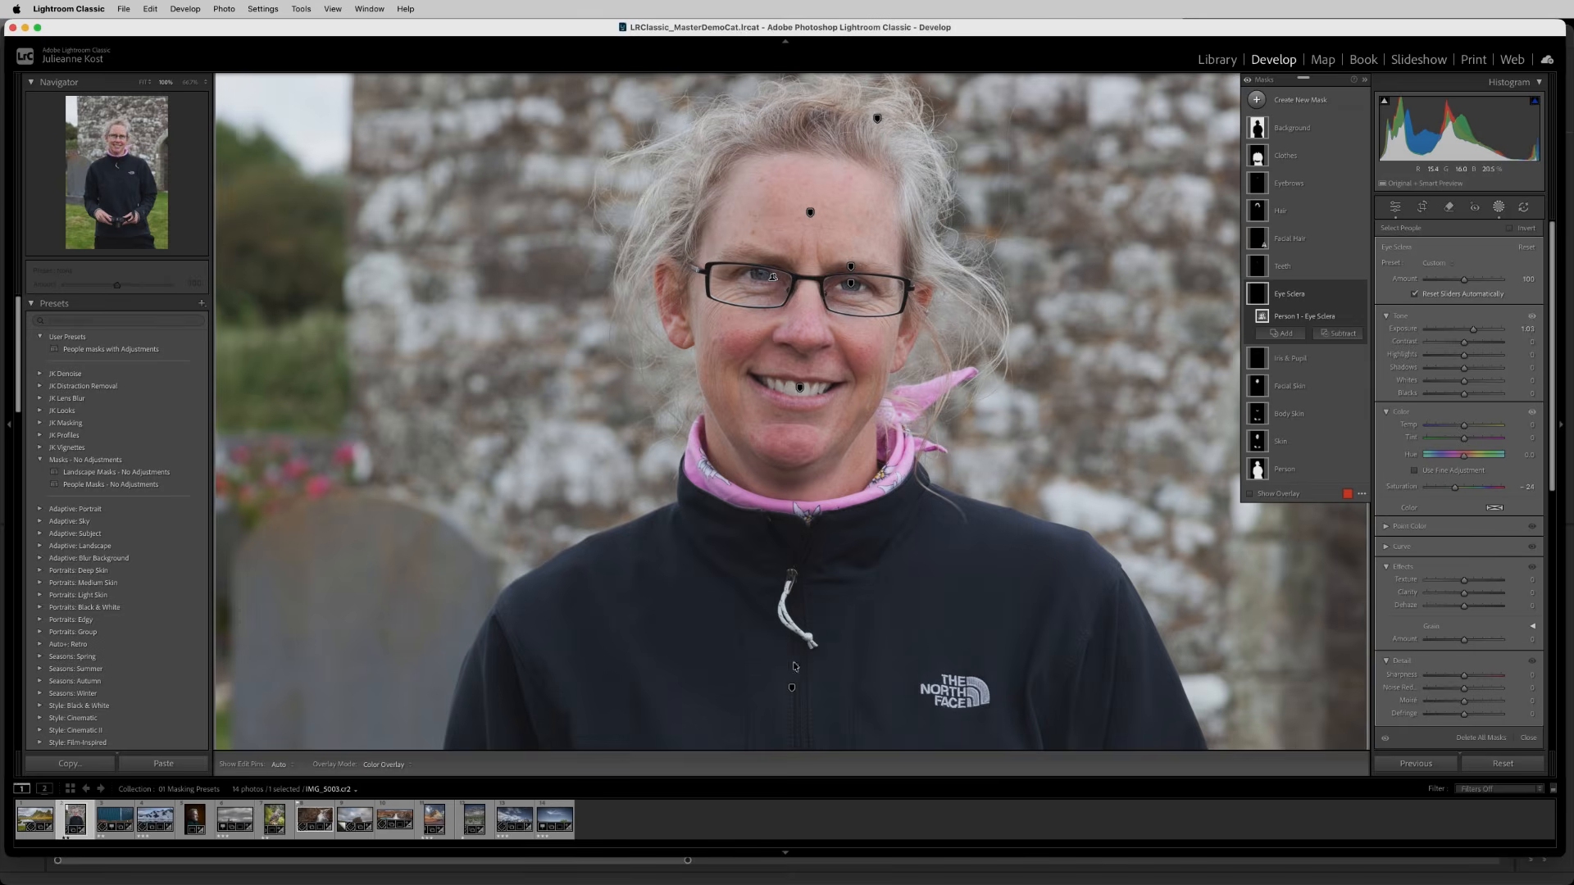
Review the landscape masks on the blue building photo and on the snowy mountain photo
click(118, 817)
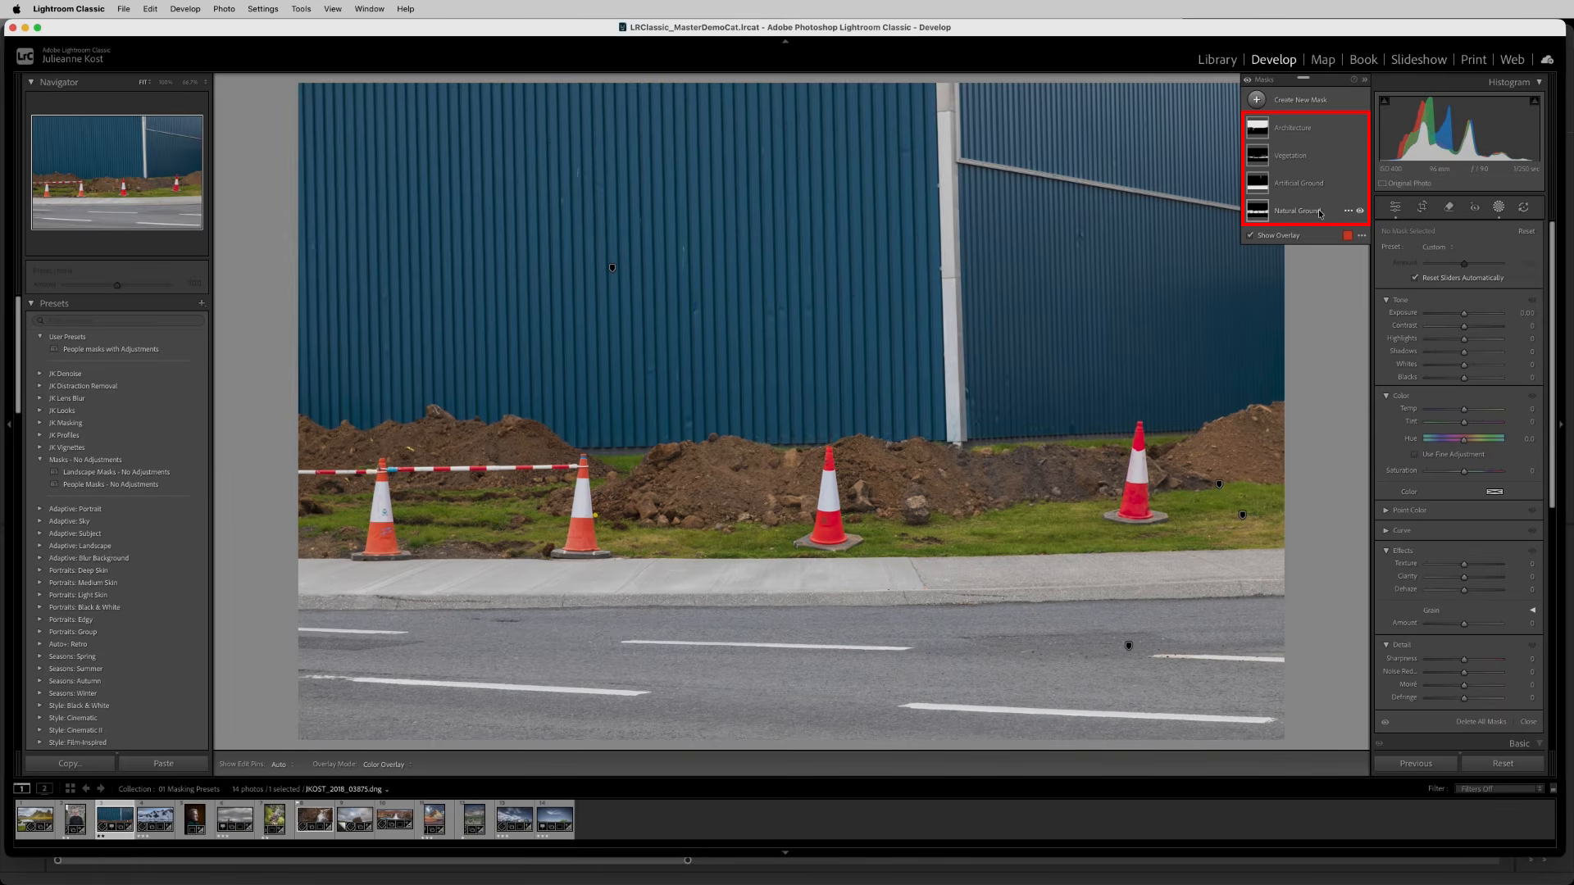
click(162, 818)
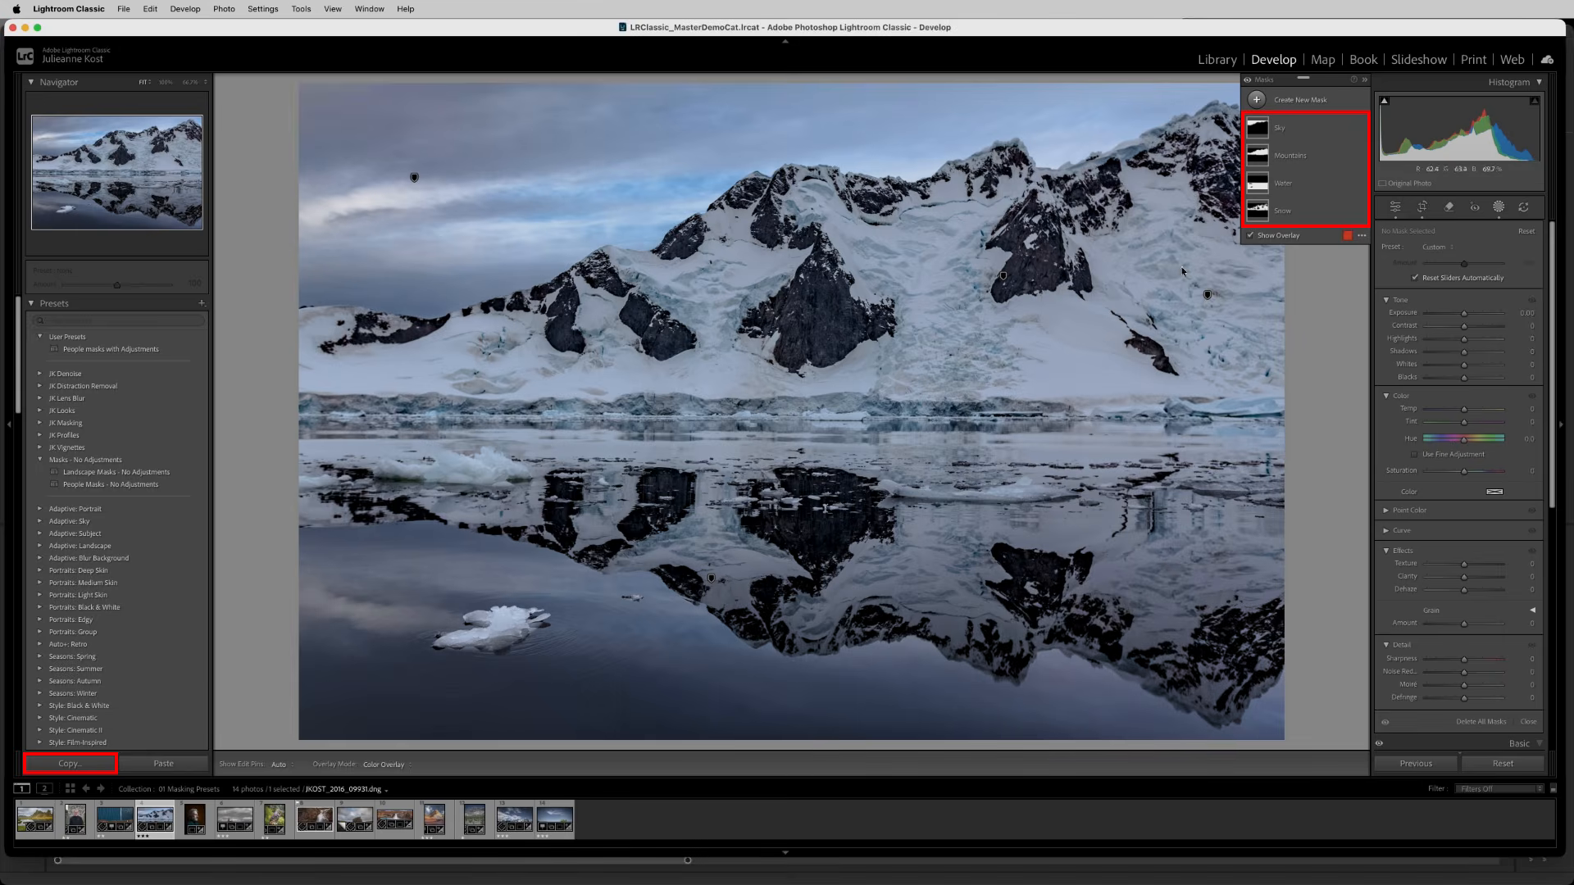
Copy the Sky, Mountains, Water and Snow masks from the snowy mountain photo and merge them into the blue building photo's masks
click(102, 760)
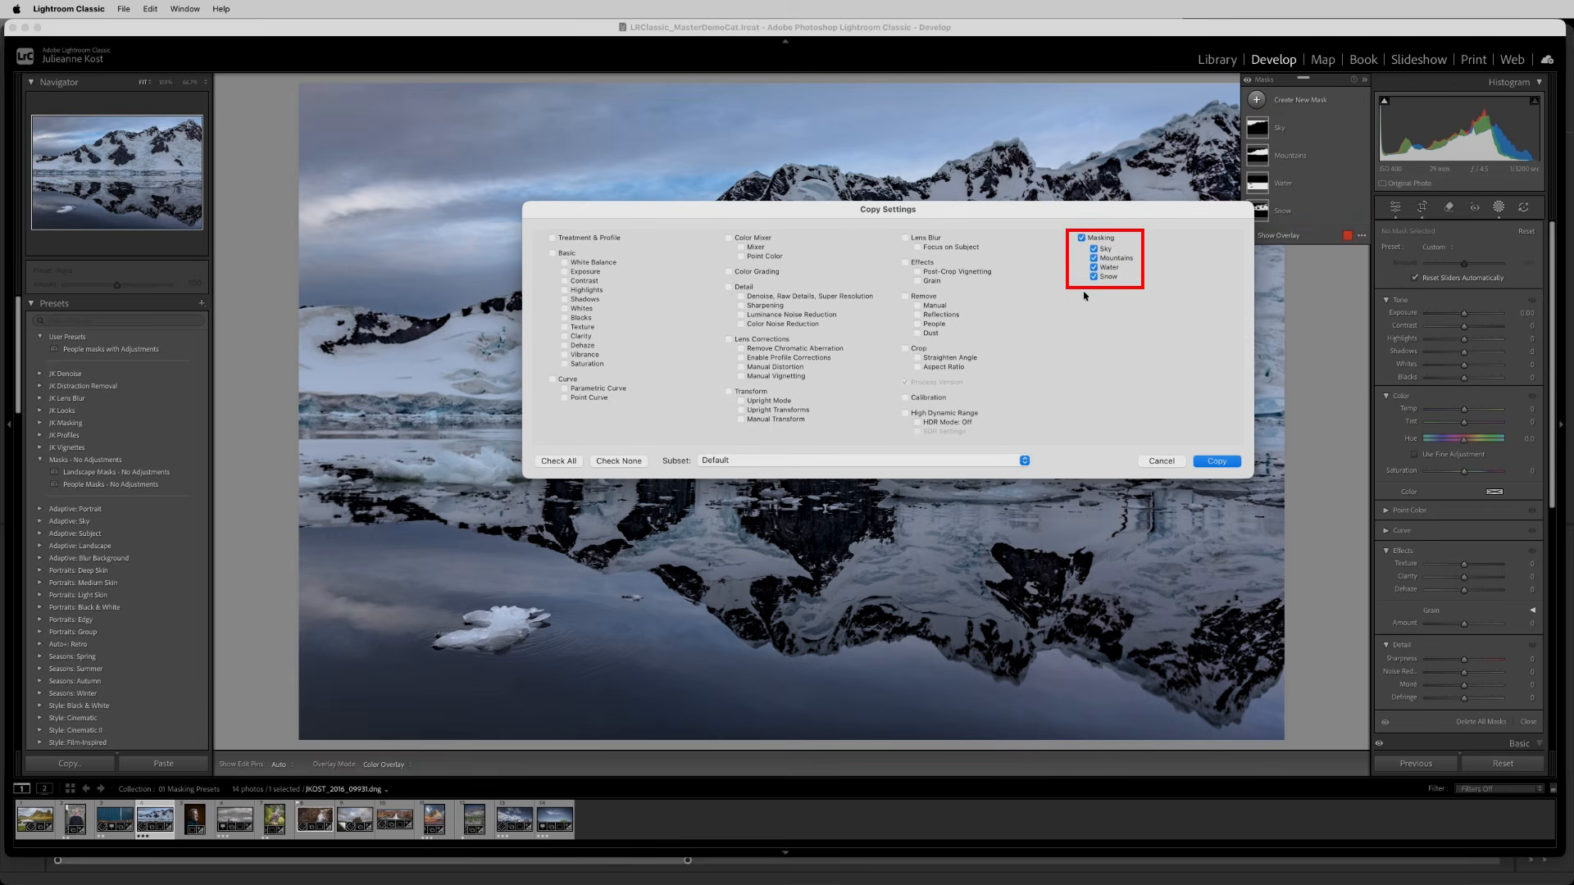
click(1214, 462)
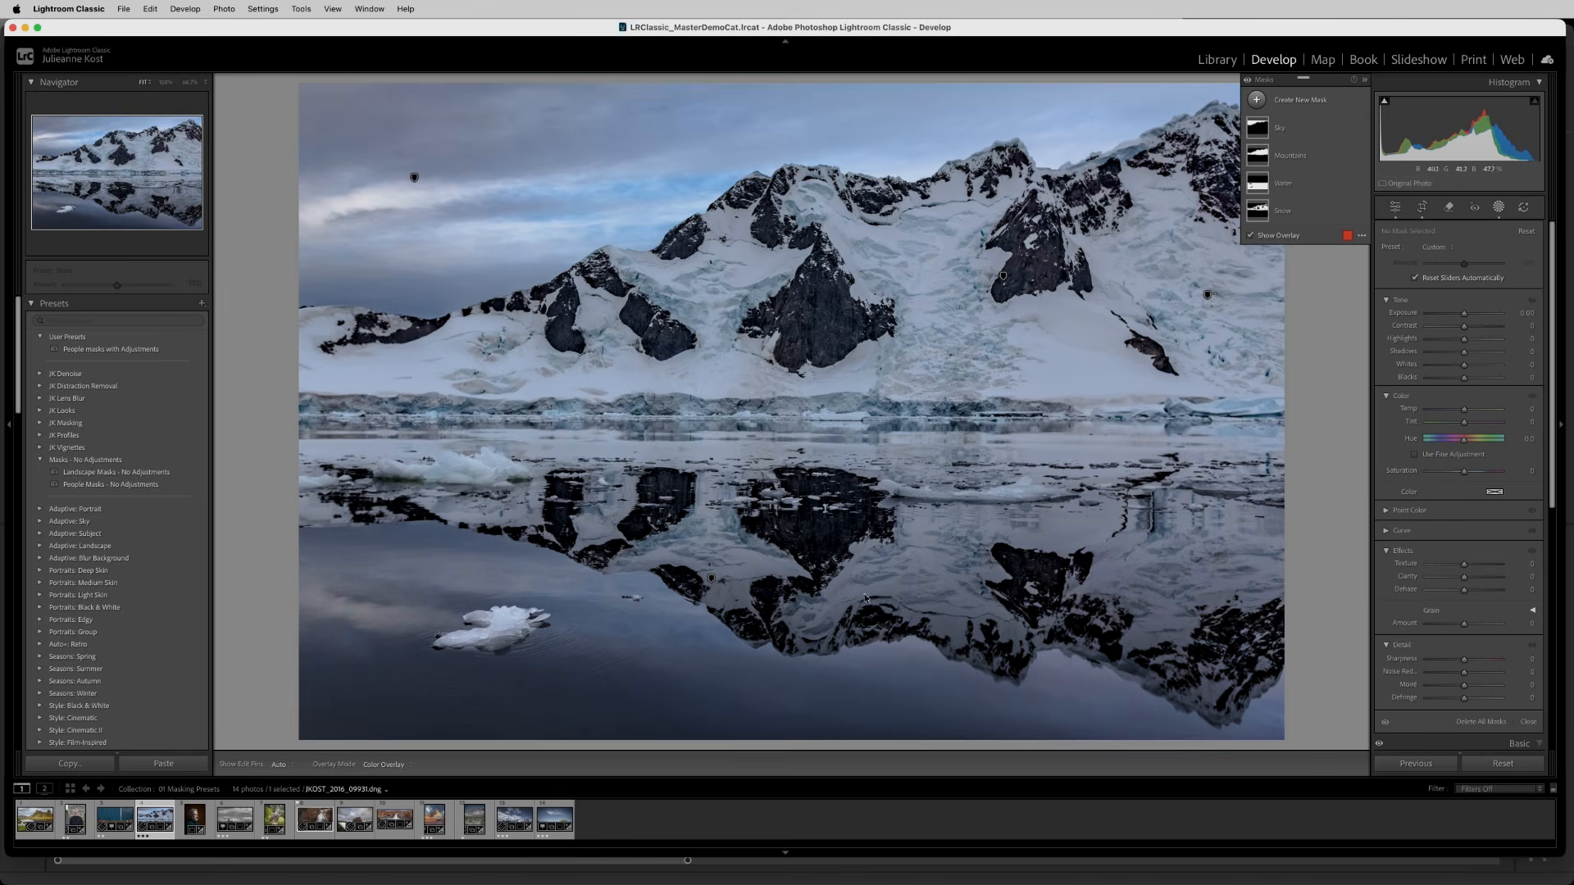
click(116, 818)
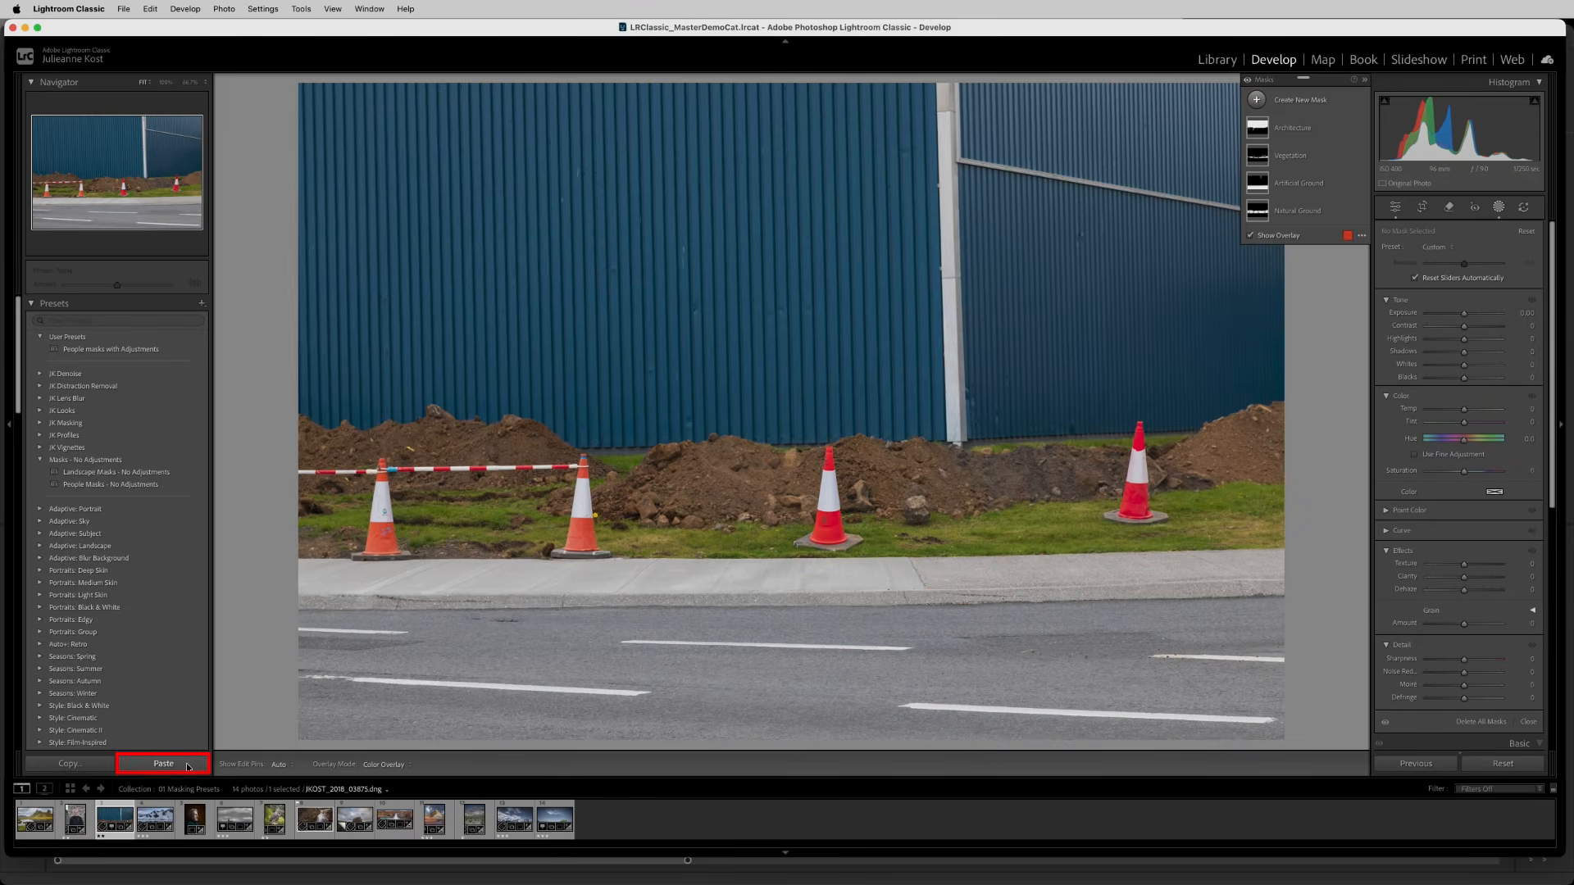
click(188, 768)
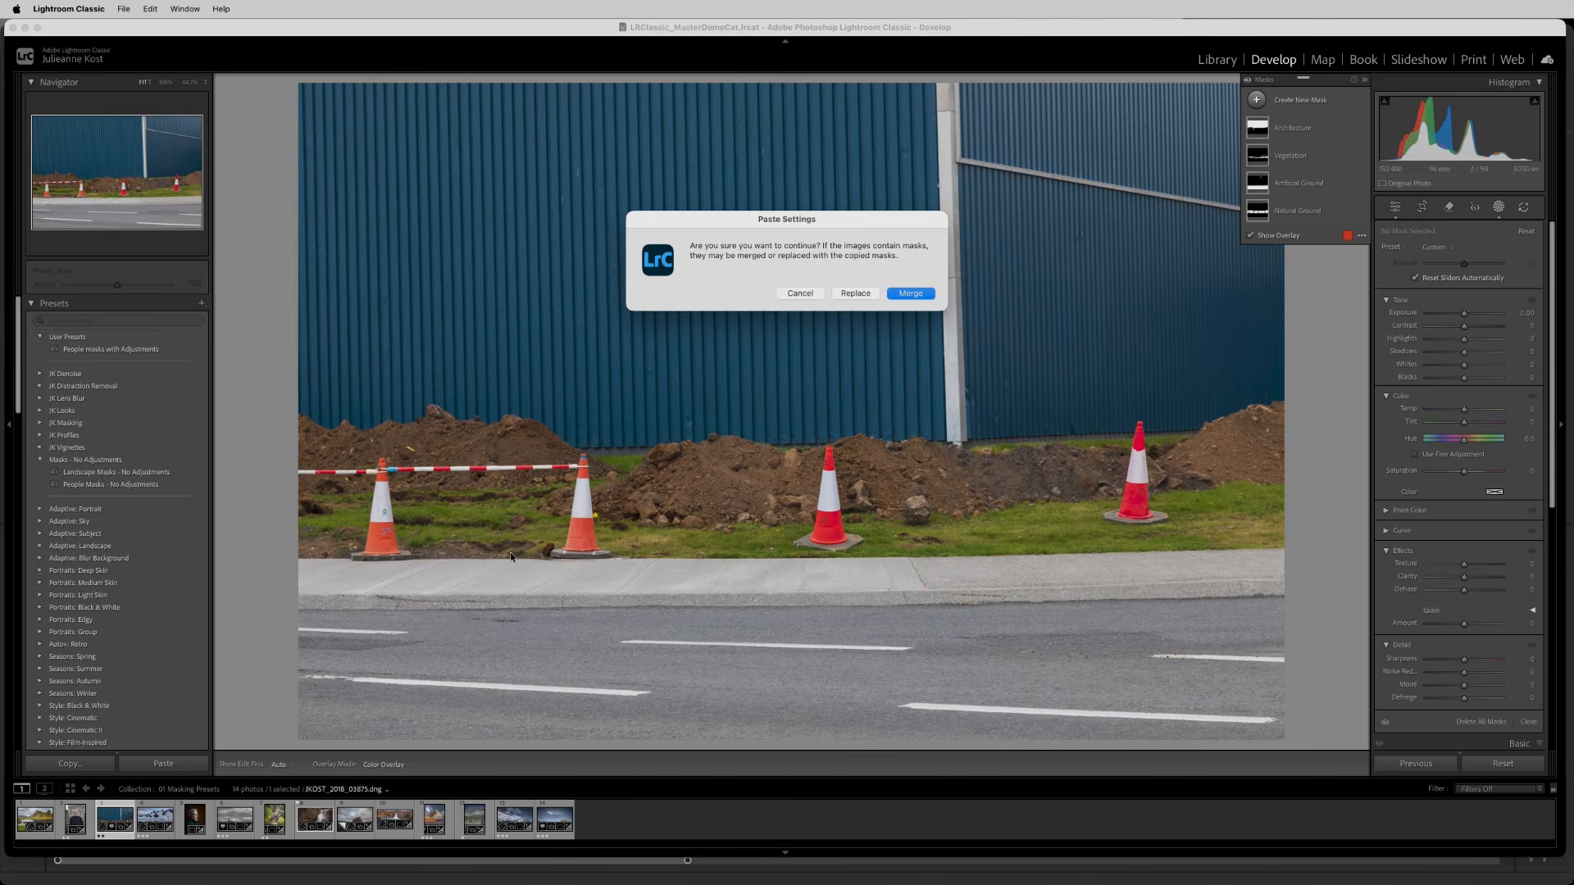
click(912, 293)
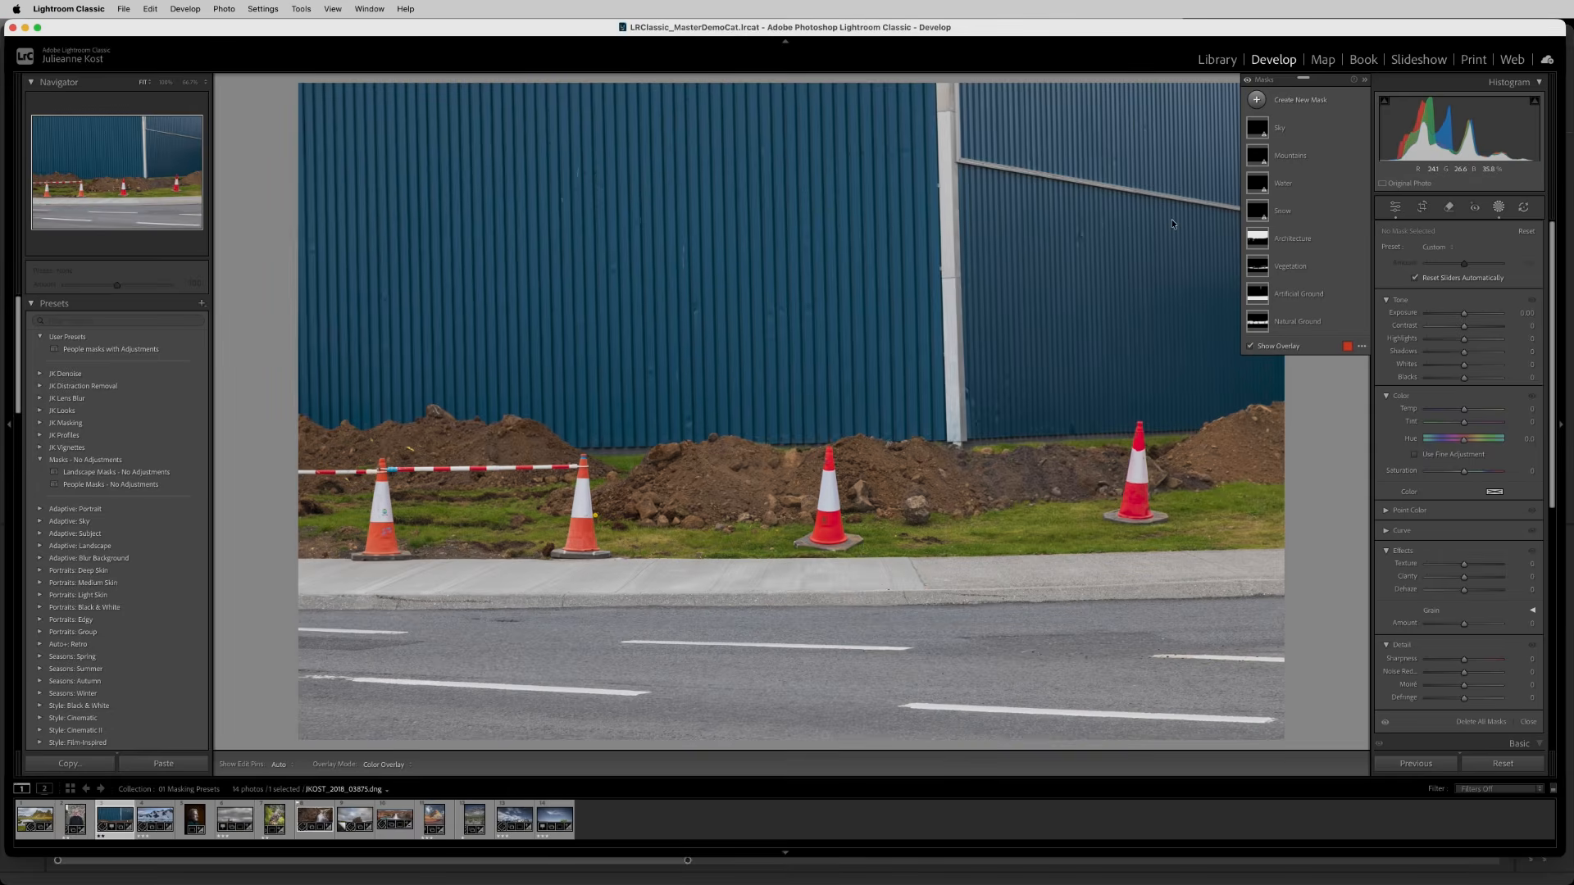
click(201, 305)
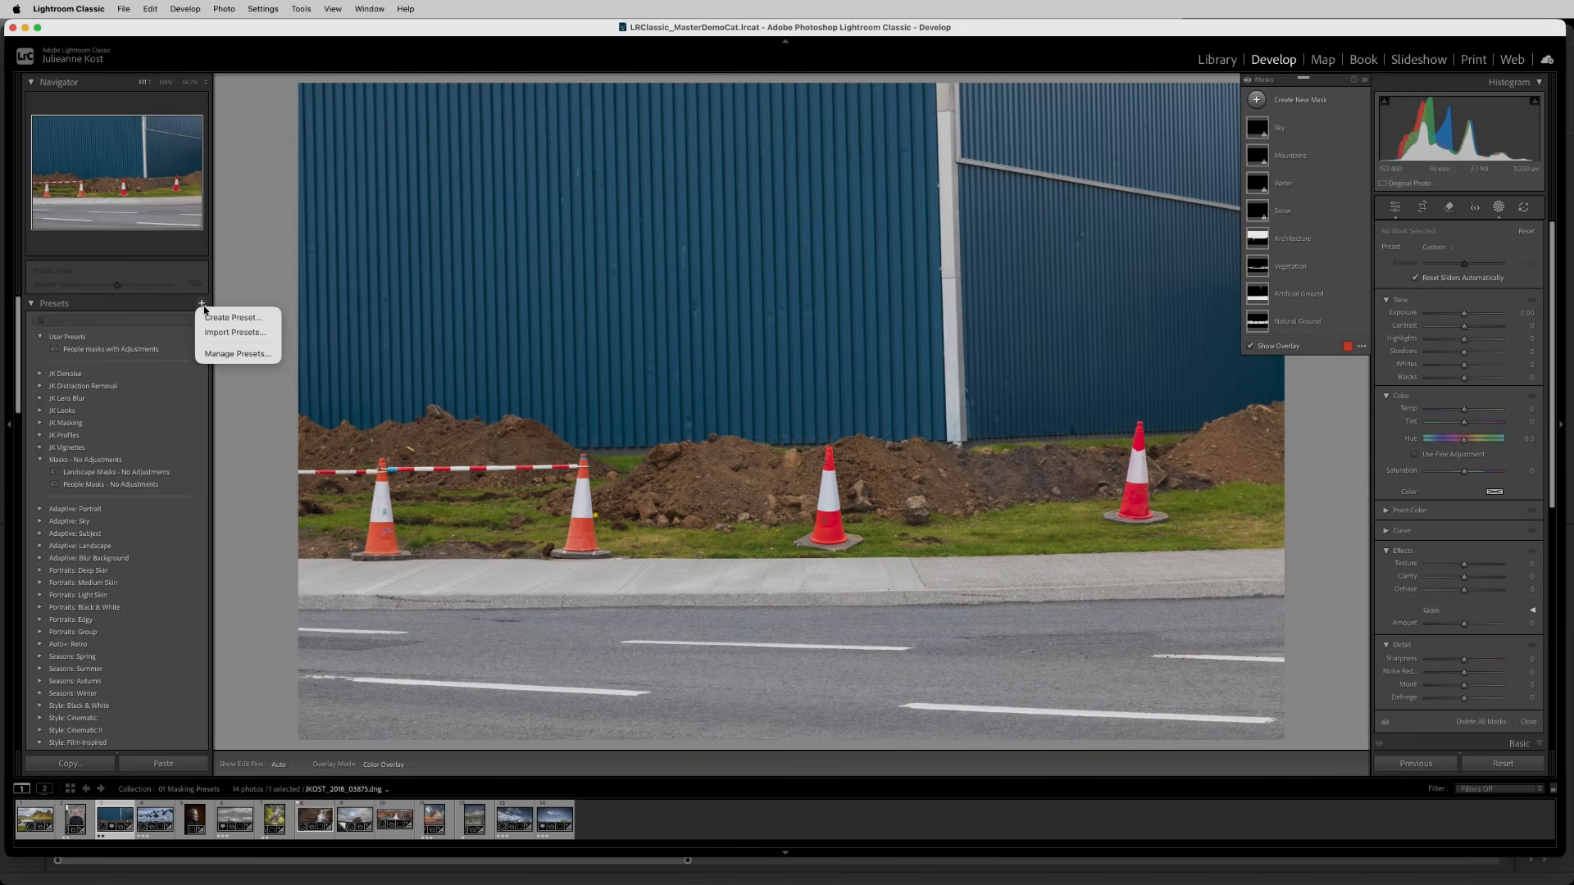
click(269, 322)
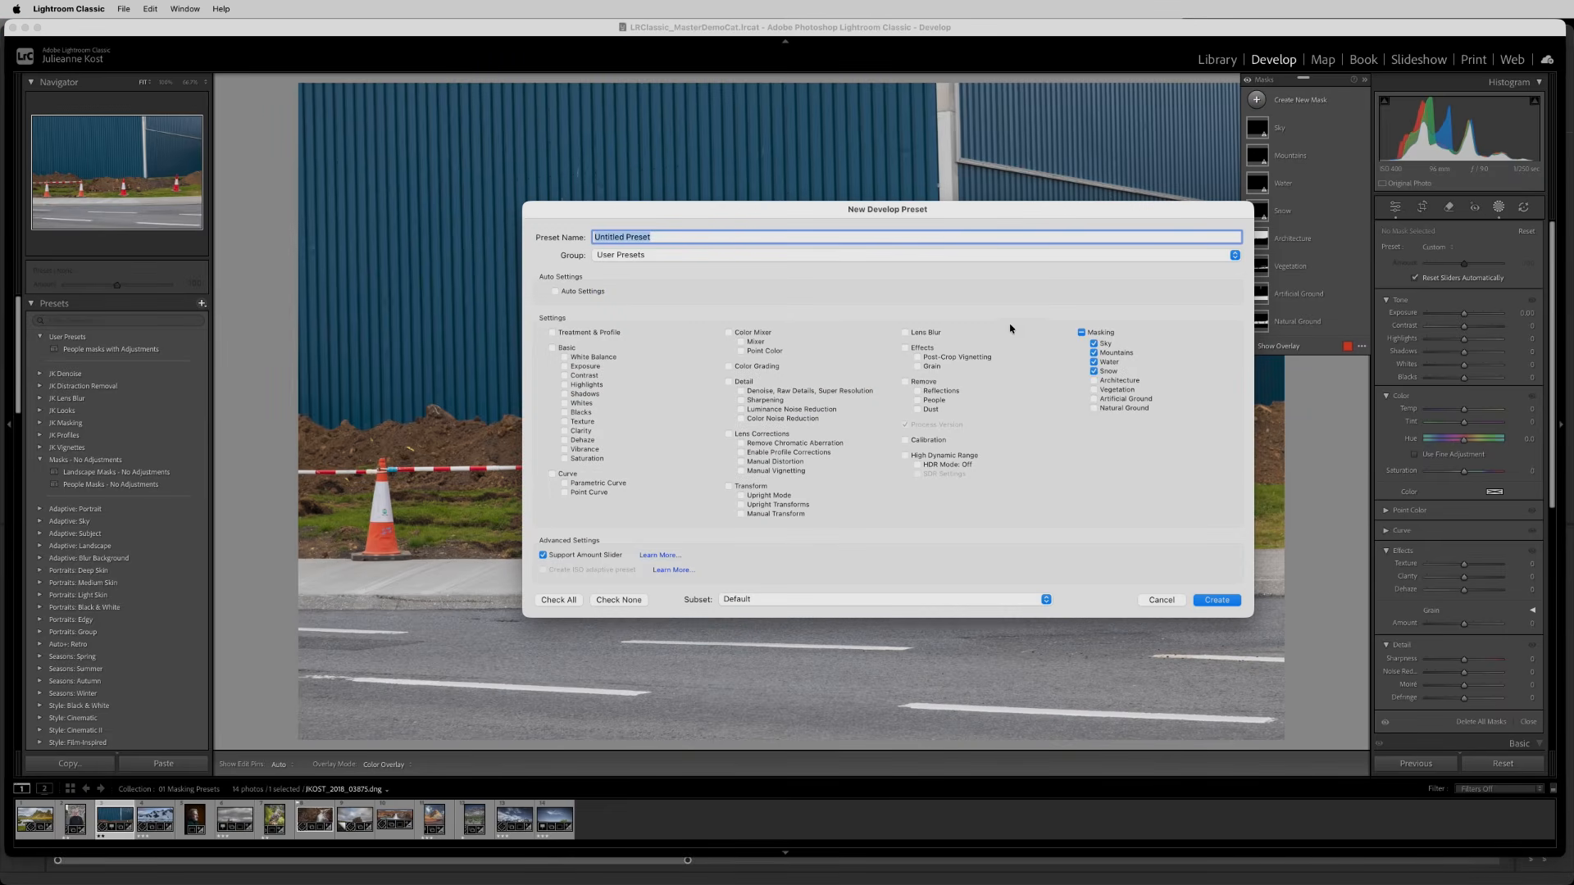
click(1081, 333)
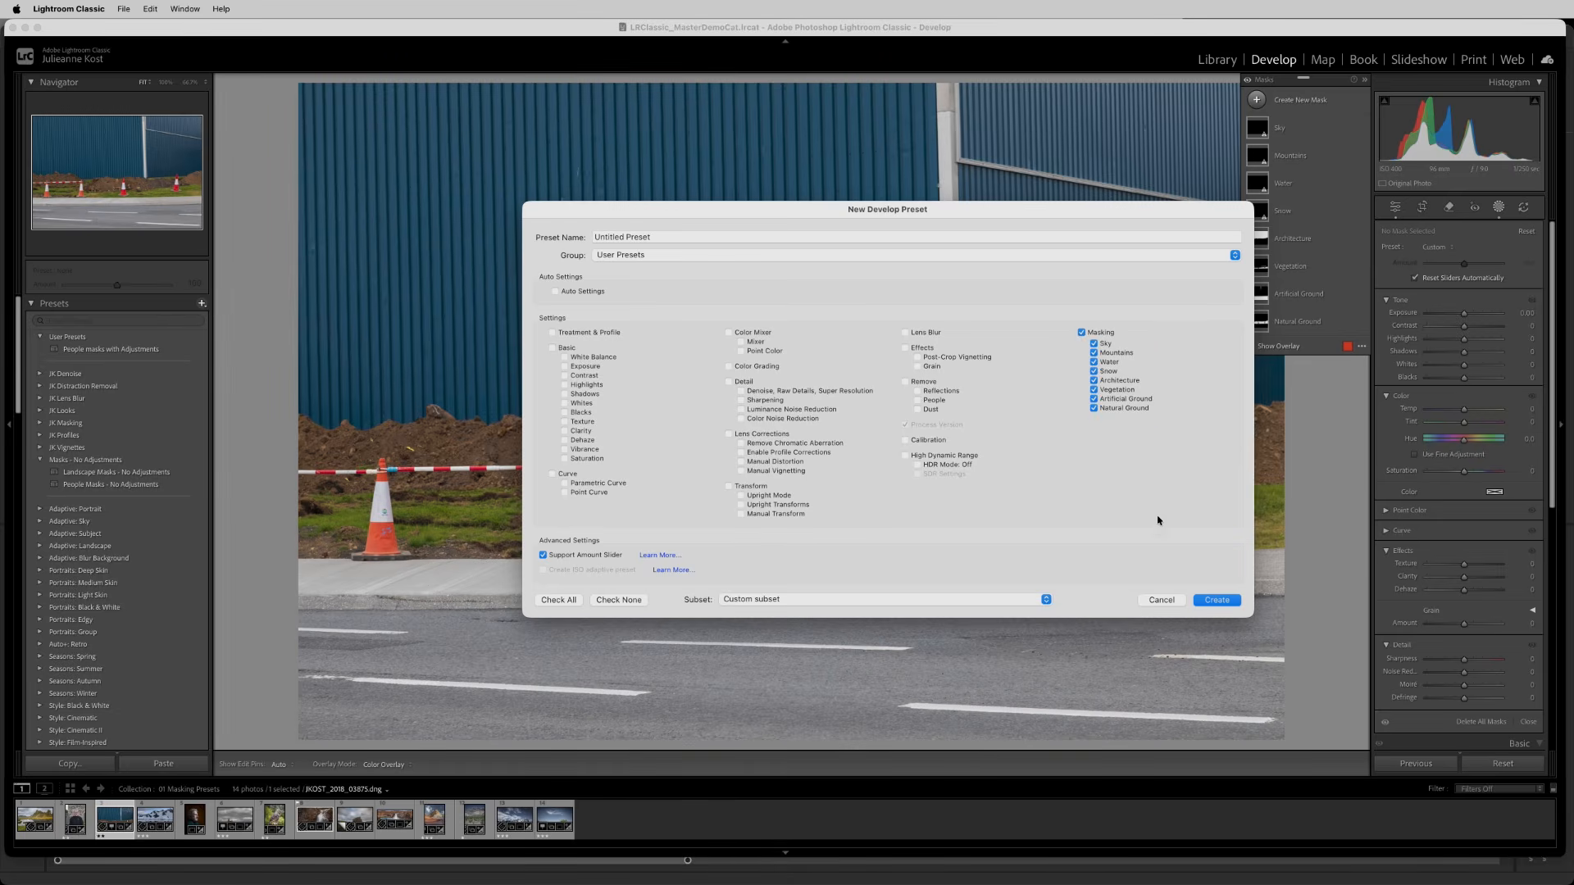
click(1175, 601)
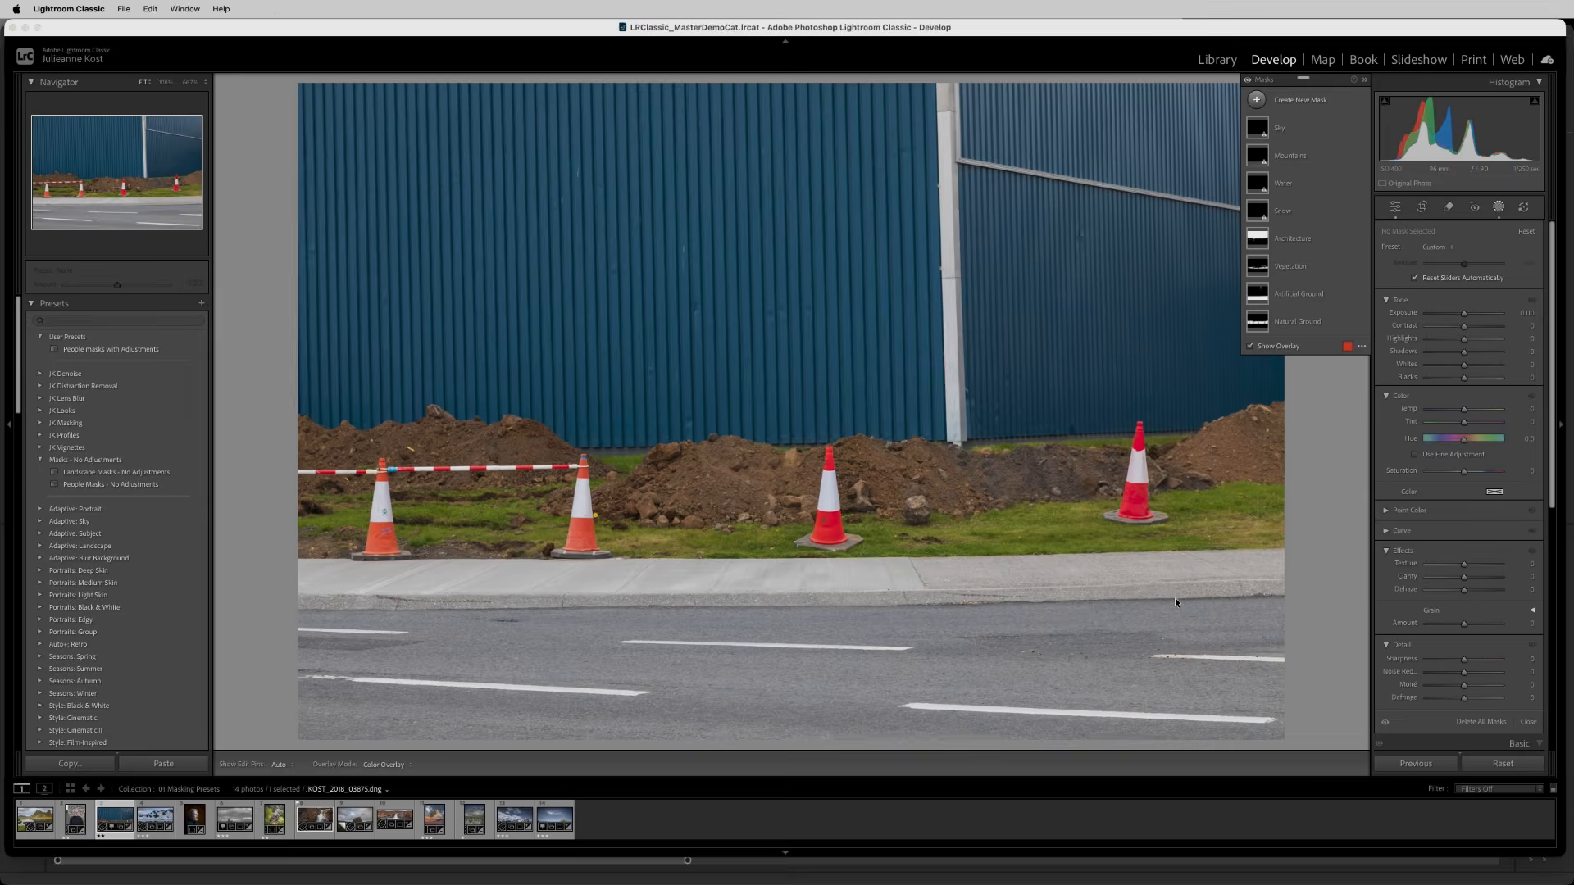